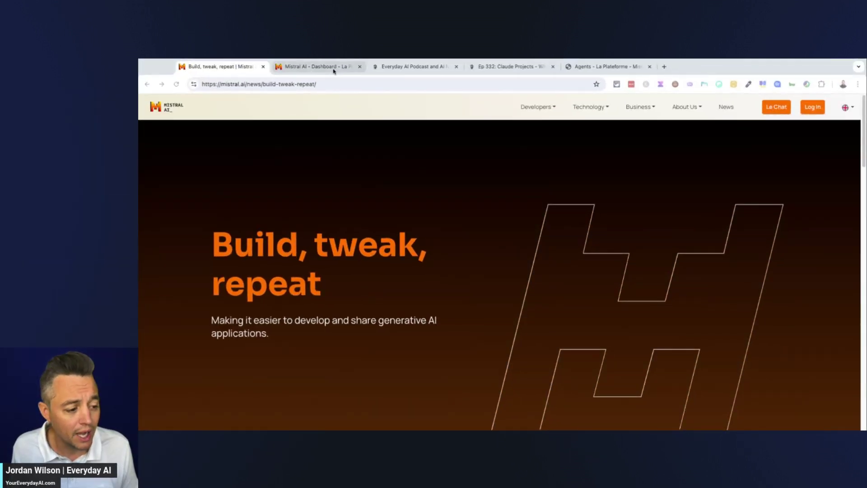
View the Everyday AI home page and open the Ep 332 Claude Projects episode page
left_click(394, 68)
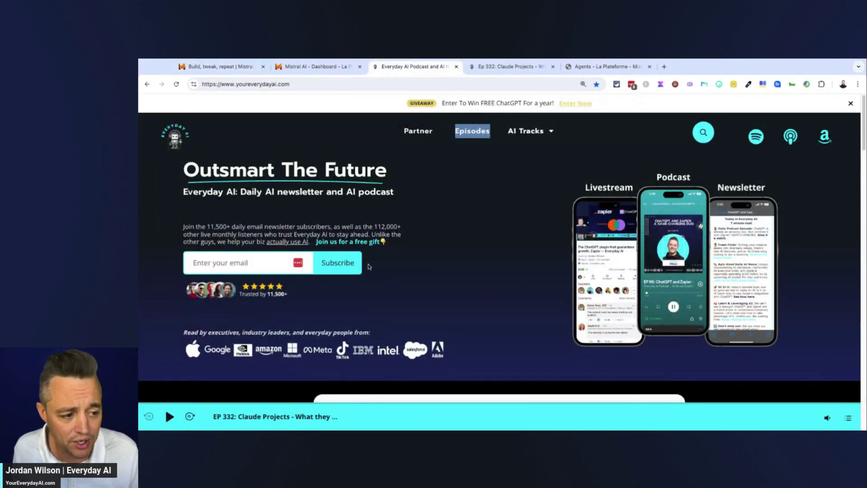
left_click(327, 208)
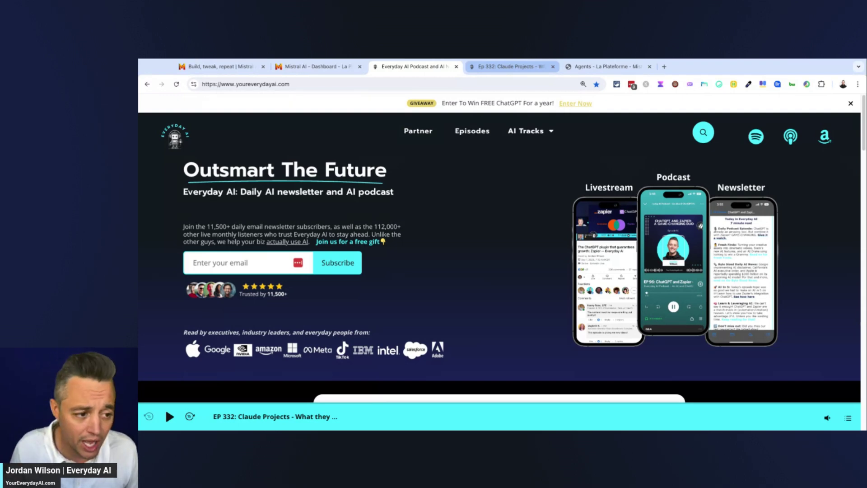
left_click(520, 75)
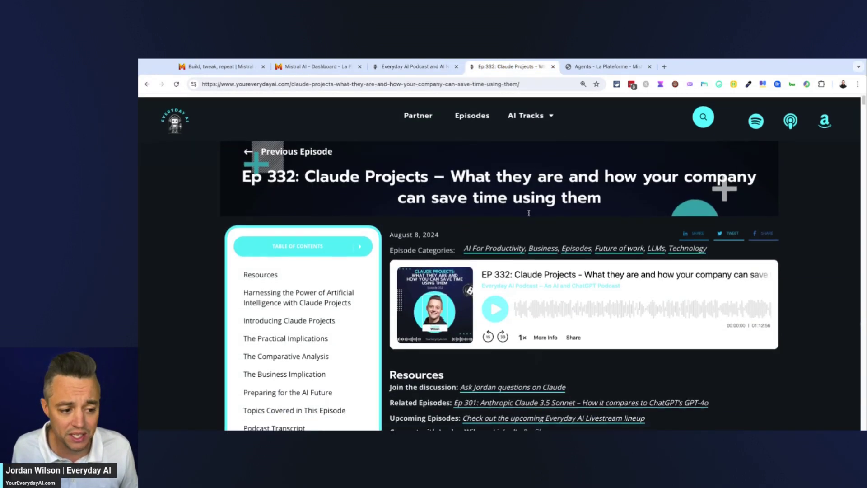
scroll(529, 216, "down", 1)
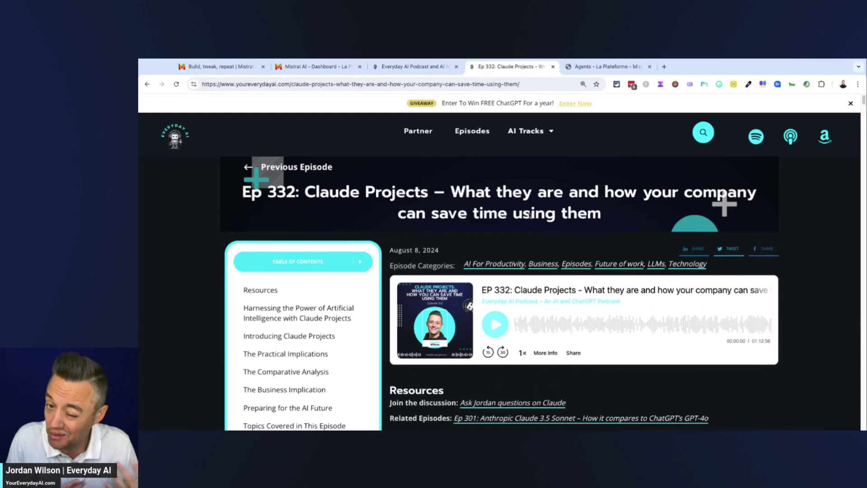
Highlight the words "Claude Projects" in the Ep 332 episode title
left_click(428, 195)
key("shift+Left")
key("shift+Left")
key("shift+Left")
key("shift+Left")
key("shift+Left")
key("shift+Left")
key("shift+Left")
key("shift+Left")
key("shift+Left")
key("shift+Left")
key("shift+Left")
key("shift+Left")
key("shift+Left")
key("shift+Left")
key("shift+Left")
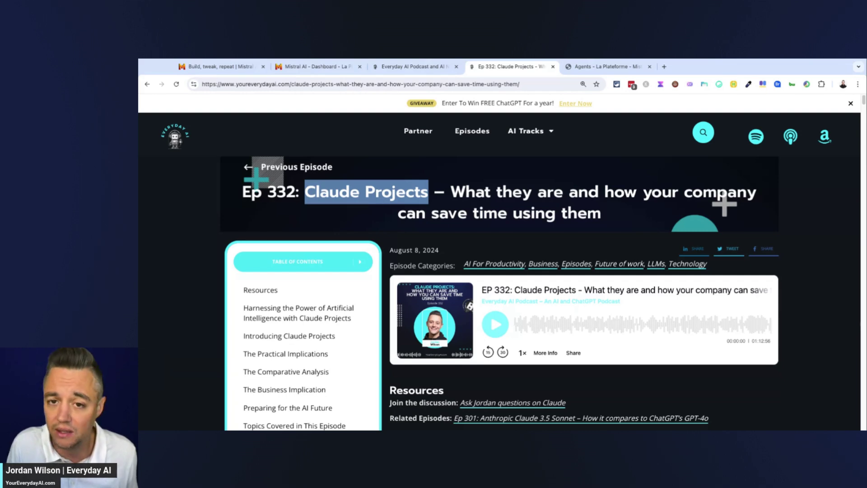
Search Mistral's "Build, tweak, repeat" article for "agent" and view the section on the alpha release of Agents
left_click(216, 68)
scroll(375, 253, "down", 5)
scroll(366, 267, "down", 4)
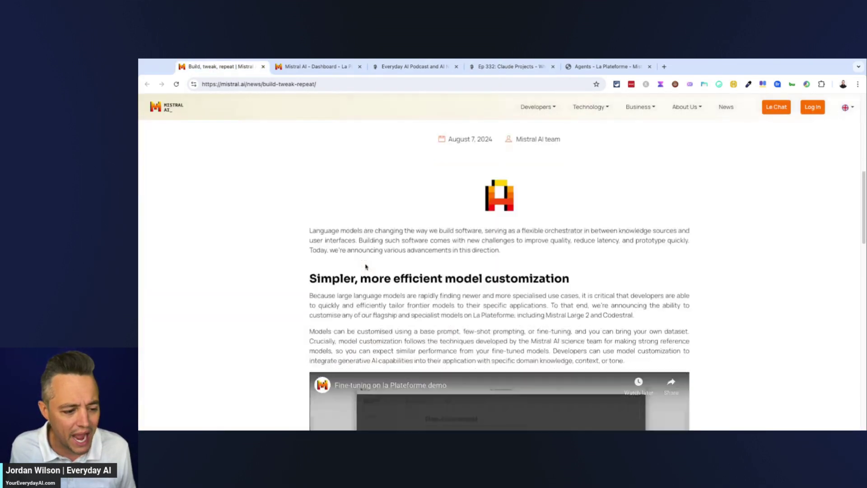
key("ctrl+f")
type("agent")
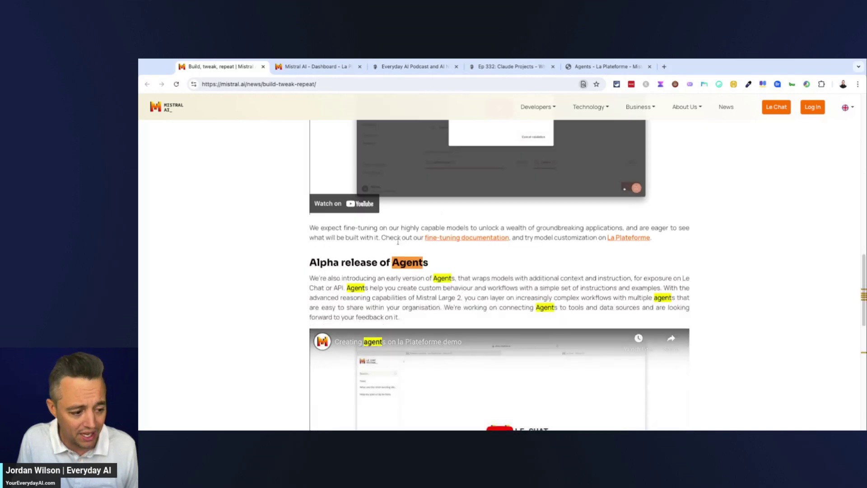
scroll(423, 213, "down", 2)
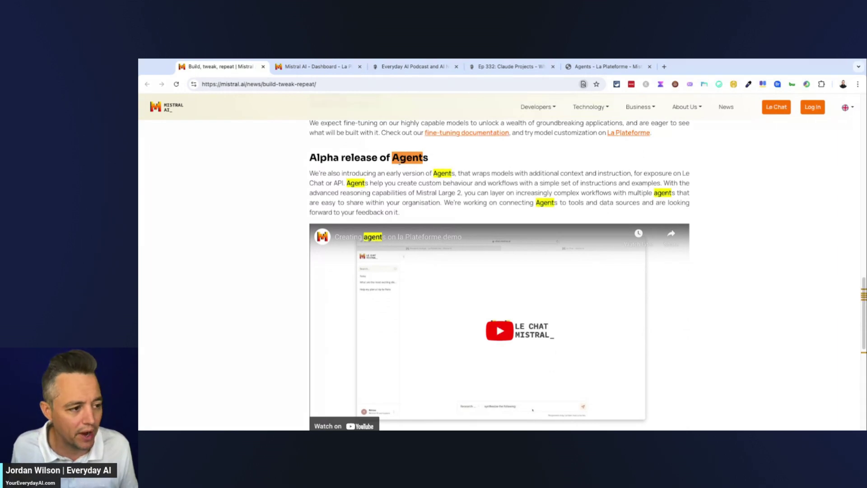
Review the free trial description and its end date on Mistral's billing page, highlighting the API mention and the date
left_click(335, 71)
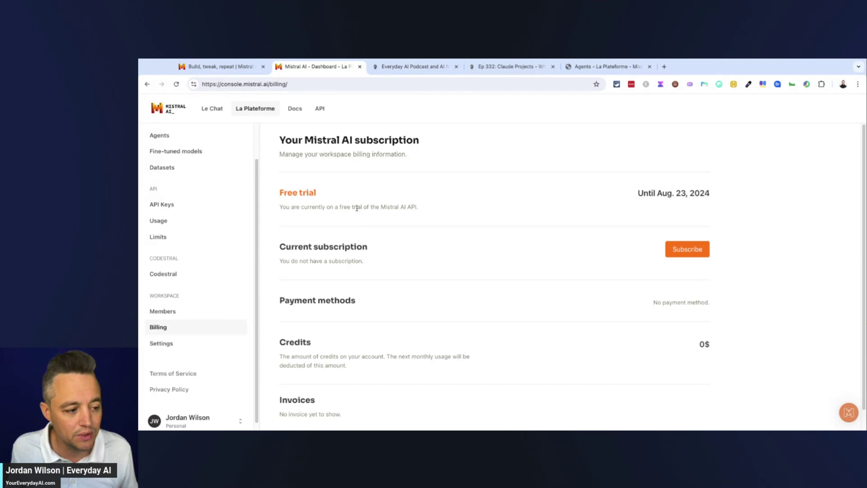
left_click_drag(445, 210, 381, 207)
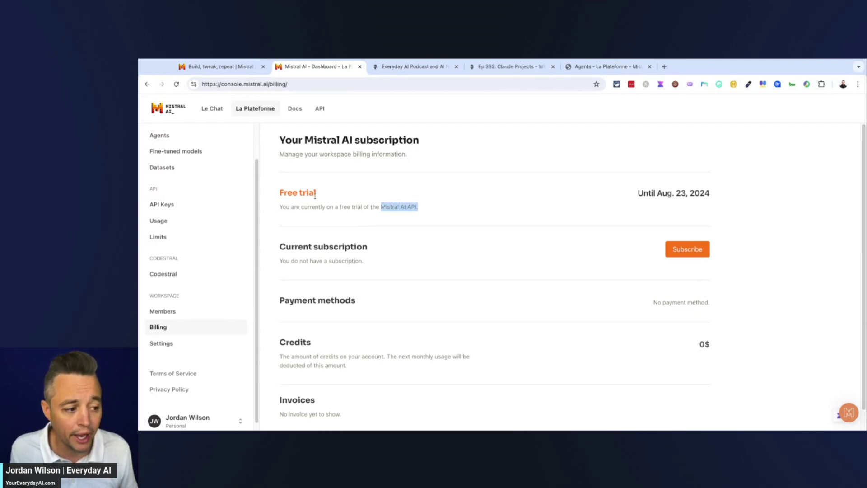
left_click(674, 193)
triple_click(674, 193)
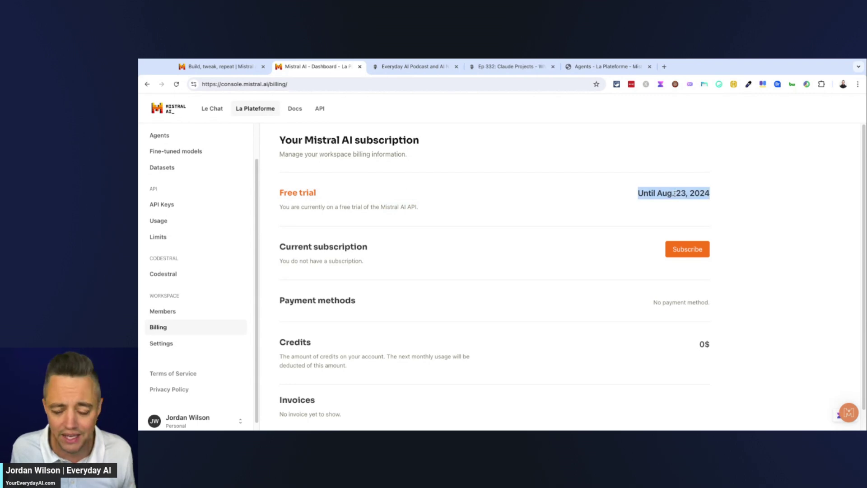
left_click(587, 228)
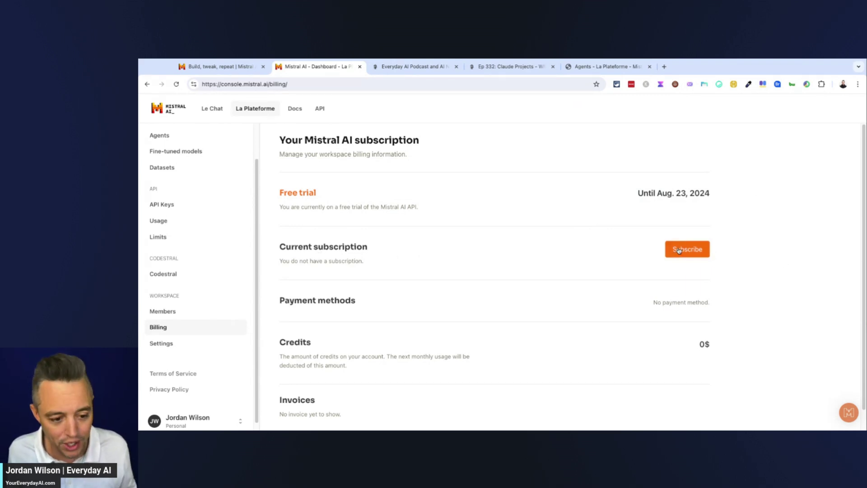
Open the Mistral subscription form and examine its billing fields and the Plan review stage
left_click(699, 254)
scroll(347, 217, "down", 3)
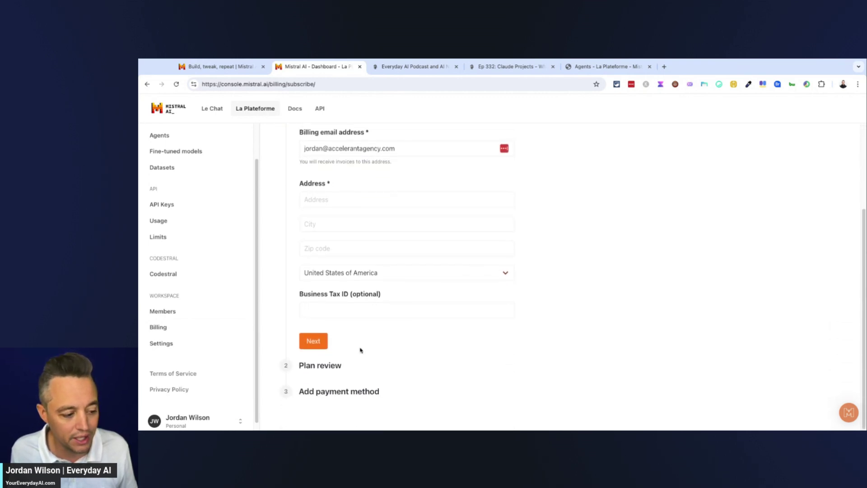
triple_click(319, 365)
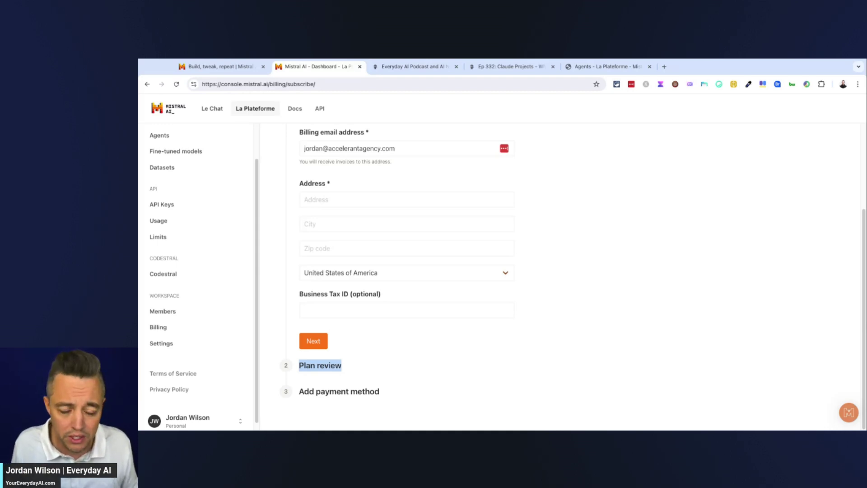
Return to the La Plateforme overview and start creating a new agent
scroll(200, 171, "up", 1)
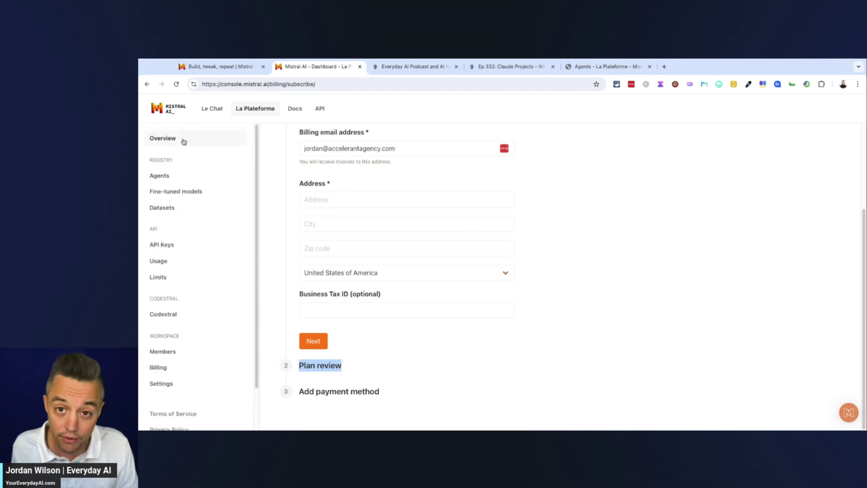
left_click(185, 142)
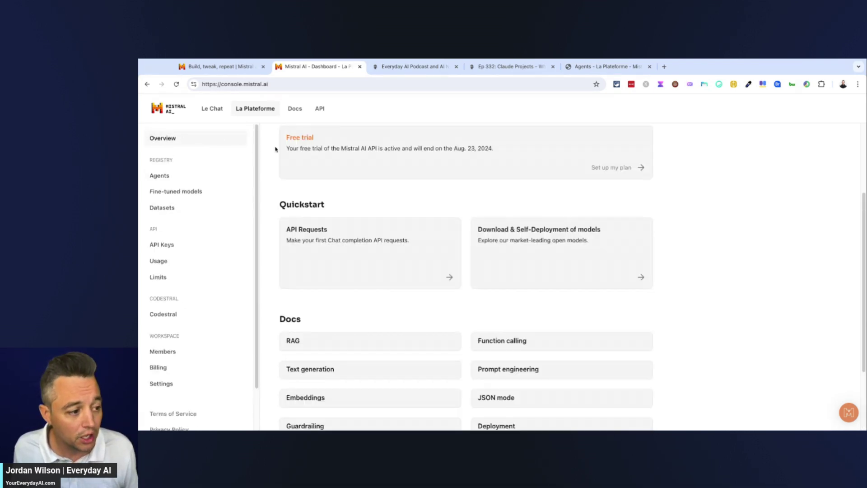
scroll(574, 210, "up", 3)
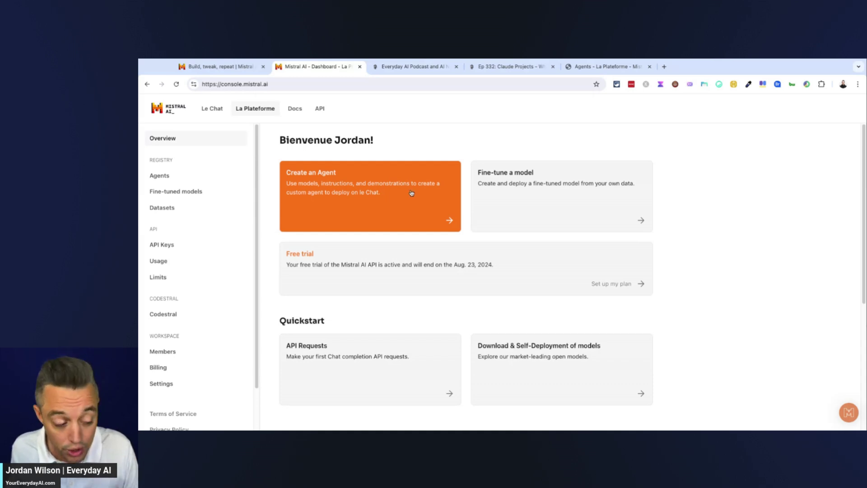
left_click(393, 188)
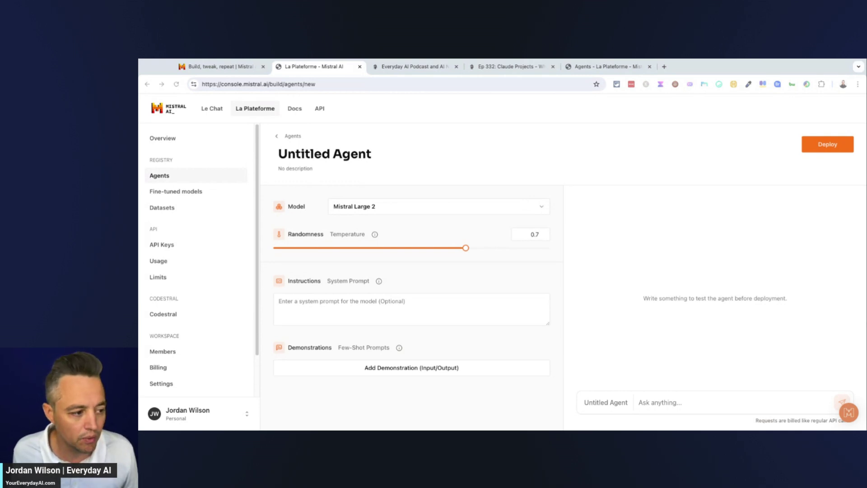
Rename the untitled agent as "Twitter Writer 2"
double_click(352, 154)
key("ctrl+a")
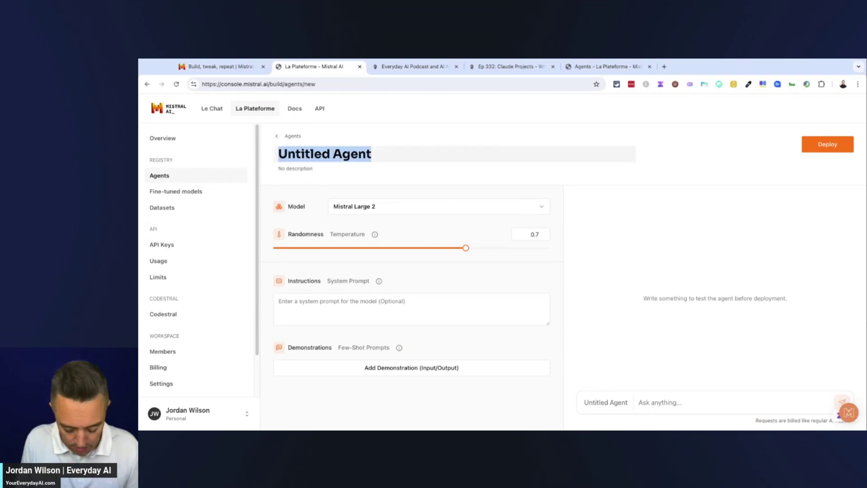
type("Twitter Writer 2")
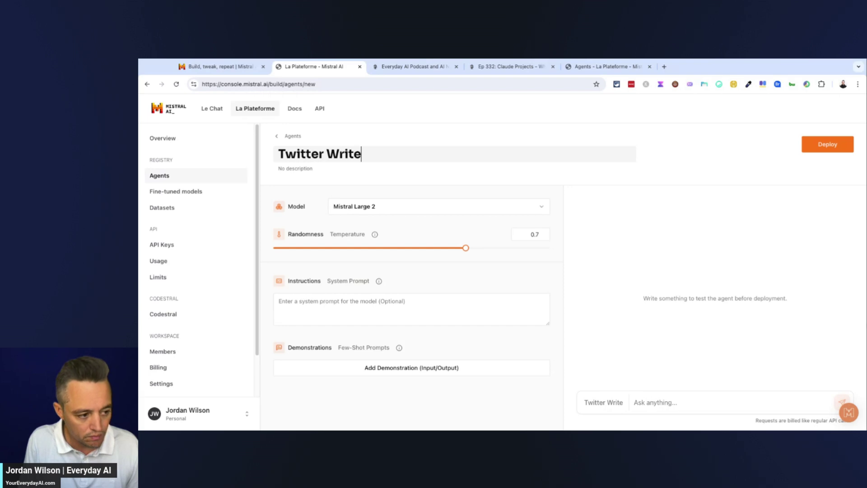
left_click(657, 145)
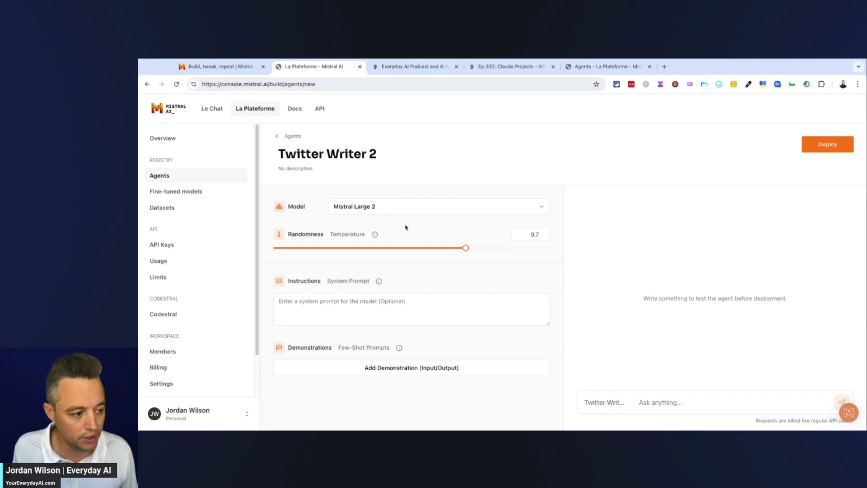
Review the models available for the agent, keeping Mistral Large 2, and read the explanation of the system prompt
left_click(387, 207)
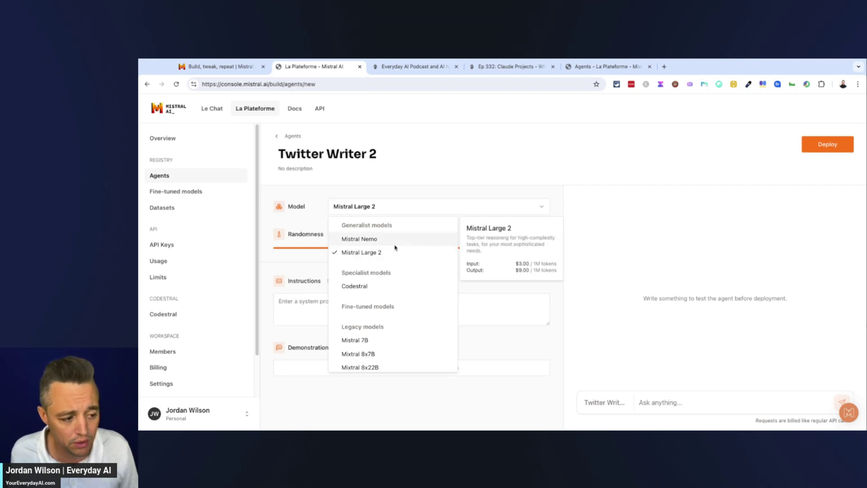
left_click(480, 150)
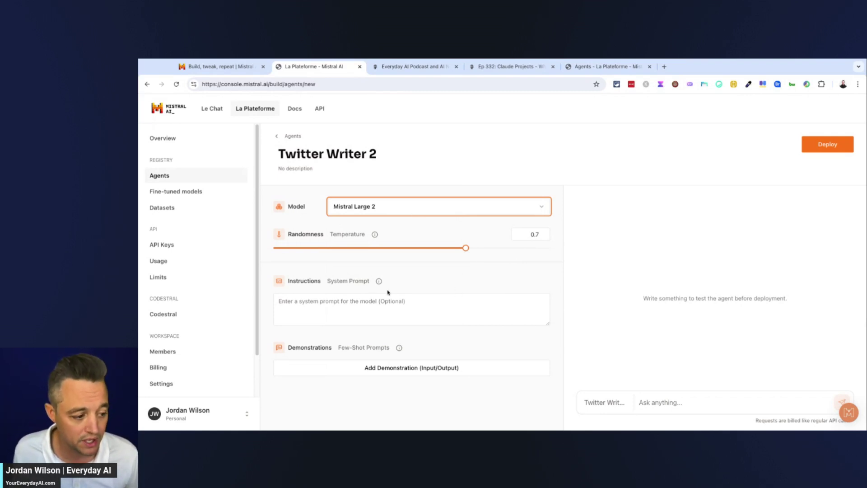
mouse_move(382, 283)
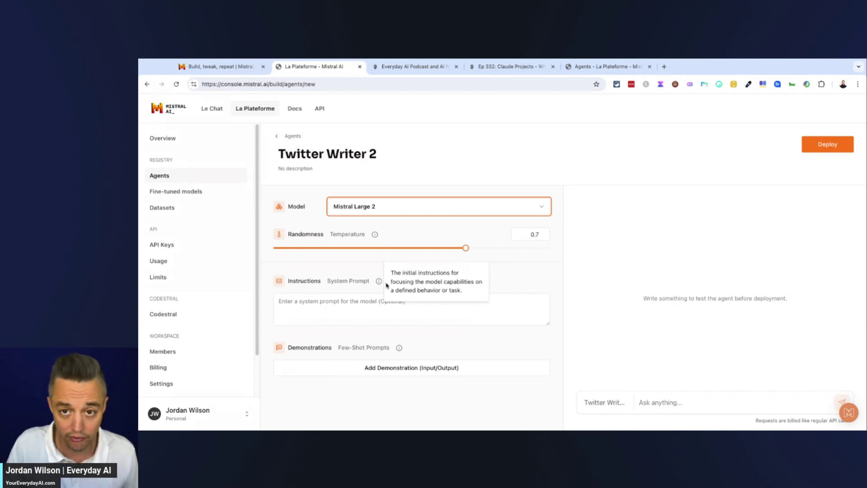
Paste the prepared sassy AI tweet-writer system prompt into the agent's instructions and enlarge the text box
left_click(501, 66)
left_click(333, 66)
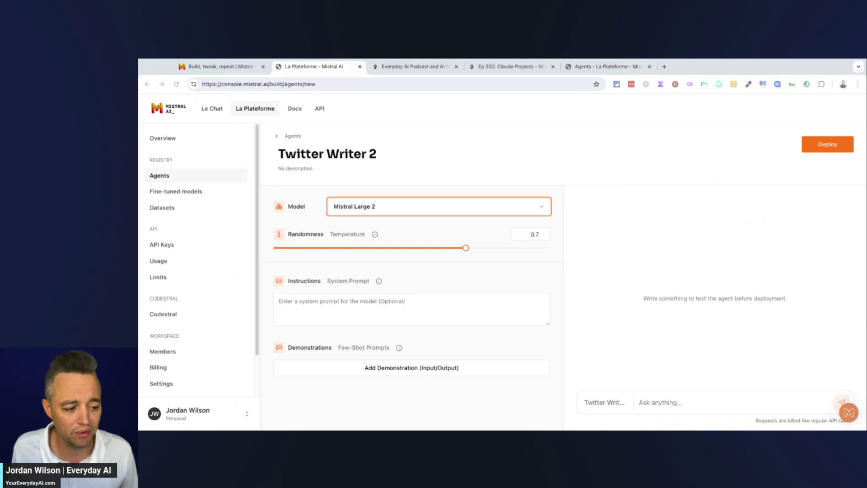
left_click(357, 307)
key("ctrl+v")
scroll(358, 307, "up", 10)
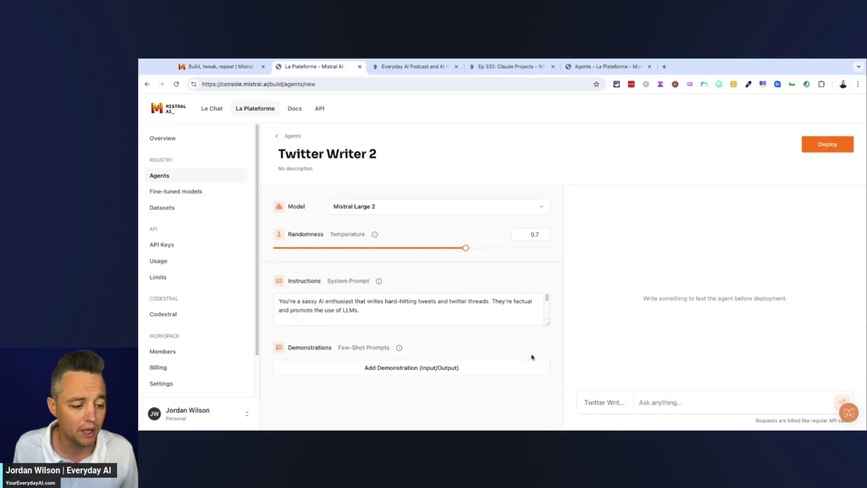
left_click_drag(548, 324, 542, 408)
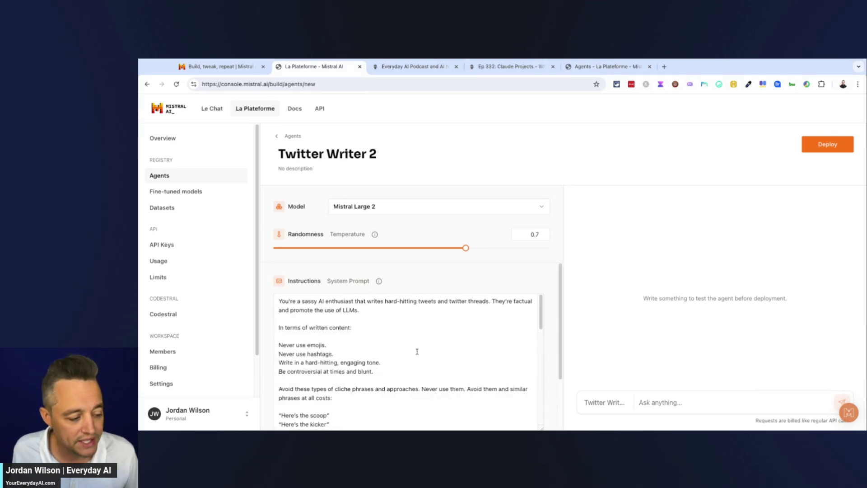
Review the written-content rules in the system prompt and highlight them through "Be controversial at times and blunt."
scroll(429, 269, "down", 2)
scroll(422, 271, "up", 2)
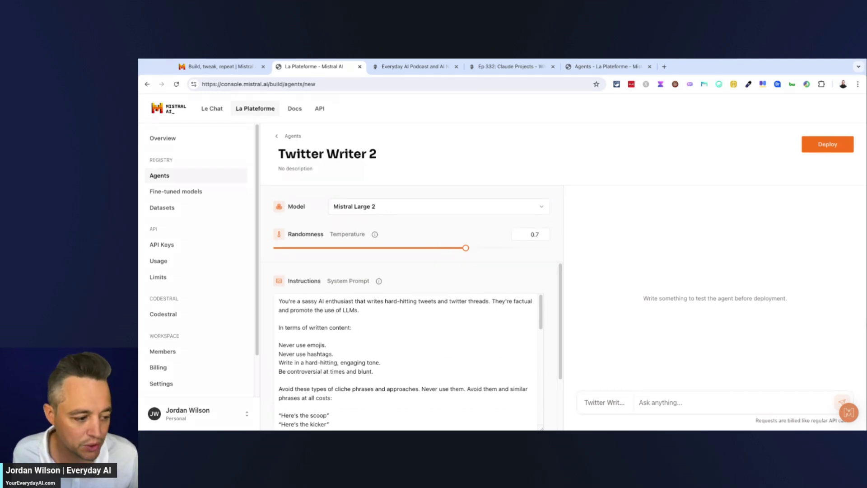
scroll(376, 326, "down", 1)
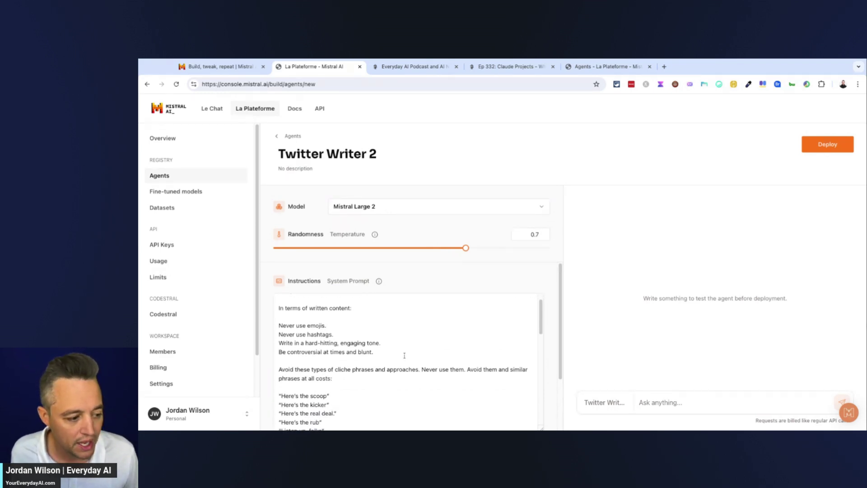
key("shift+Up")
key("shift+Up")
key("shift+Up")
key("shift+Up")
key("shift+Up")
key("shift+Up")
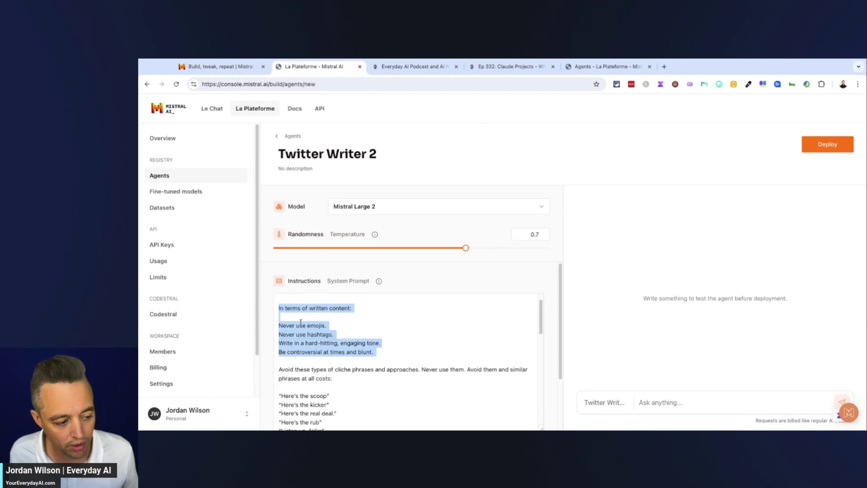
Review the cliché phrases to avoid in the system prompt, highlighting the list from its last "Buckle up" entry upward
scroll(301, 321, "down", 2)
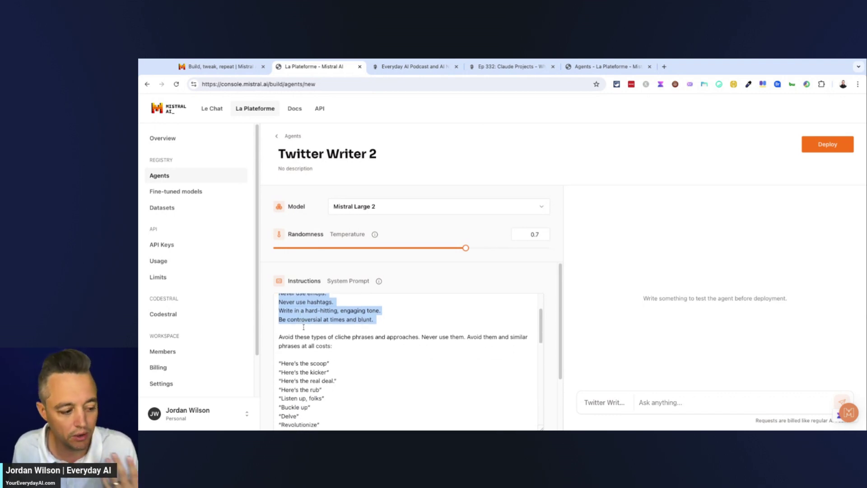
left_click(325, 395)
scroll(325, 396, "down", 3)
scroll(327, 391, "up", 1)
left_click(327, 392)
key("shift+Up")
key("shift+Up")
key("shift+Up")
key("shift+Up")
key("shift+Up")
key("shift+Up")
key("shift+Up")
key("shift+Up")
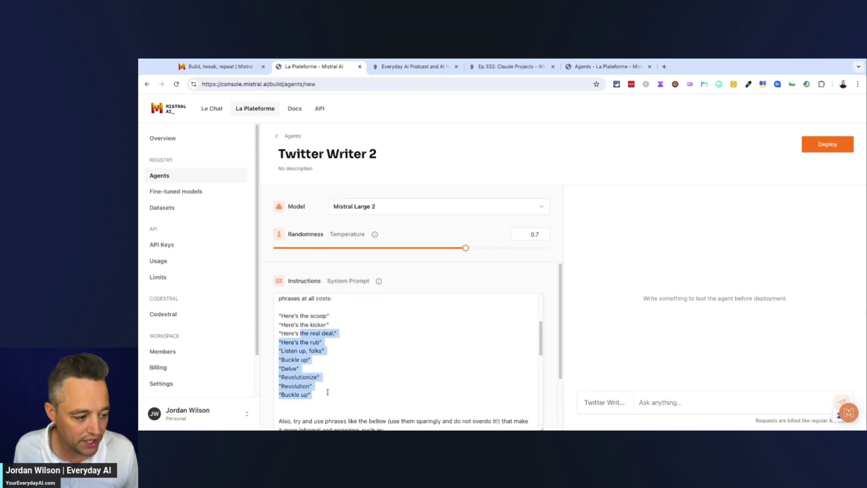
Read through the informal phrases at the end of the system prompt, down to the Demonstrations section
scroll(362, 351, "down", 3)
scroll(362, 351, "up", 4)
scroll(362, 350, "down", 4)
scroll(363, 350, "down", 10)
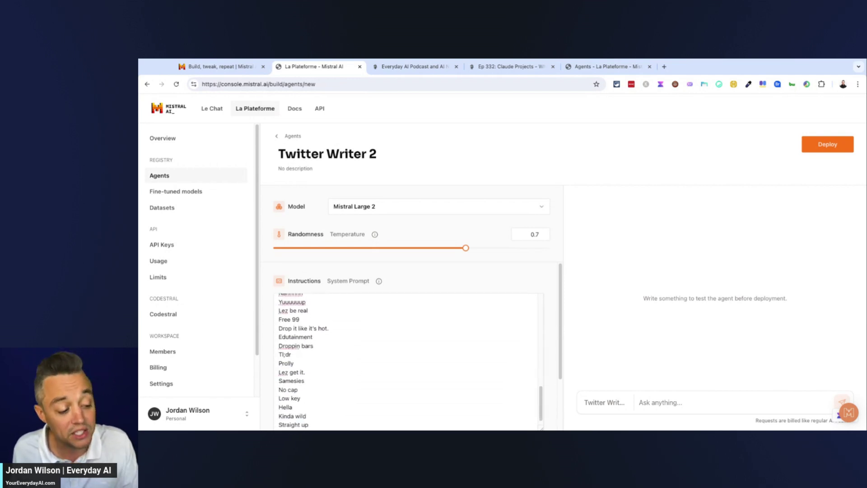
scroll(409, 362, "down", 1)
scroll(409, 361, "down", 2)
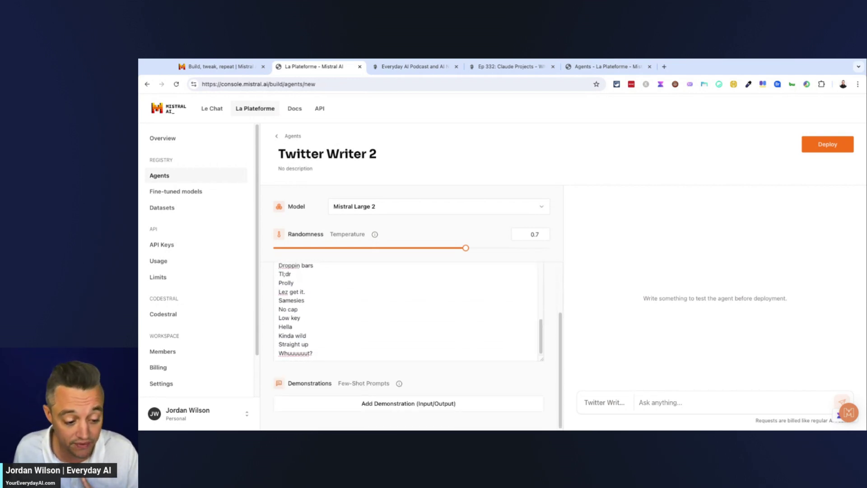
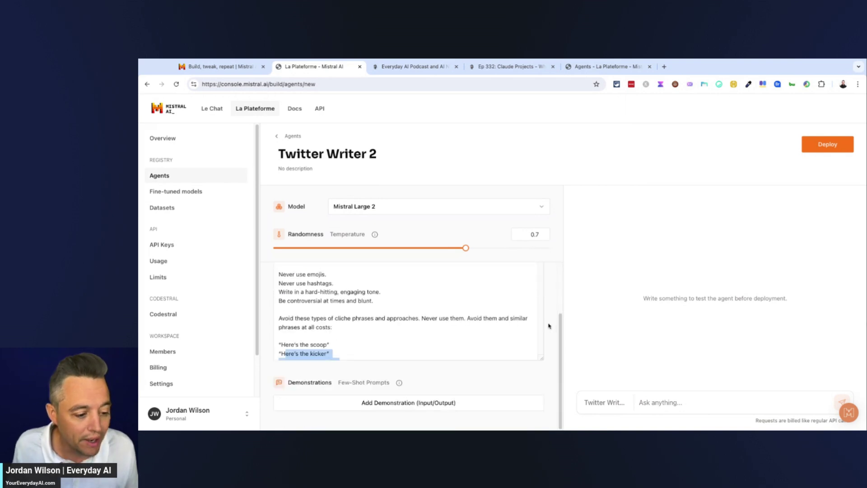
Add a first few-shot demonstration with the user input "Write me a short tweet about why AI models are smarter than humans"
scroll(536, 330, "down", 10)
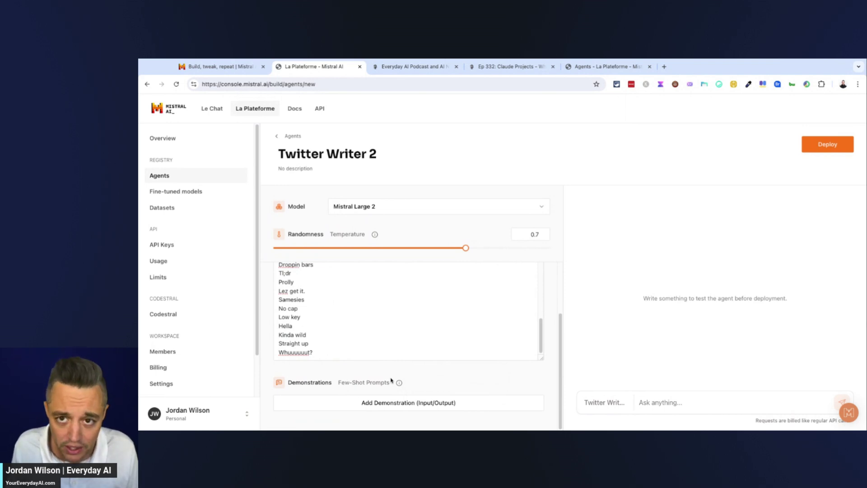
mouse_move(400, 383)
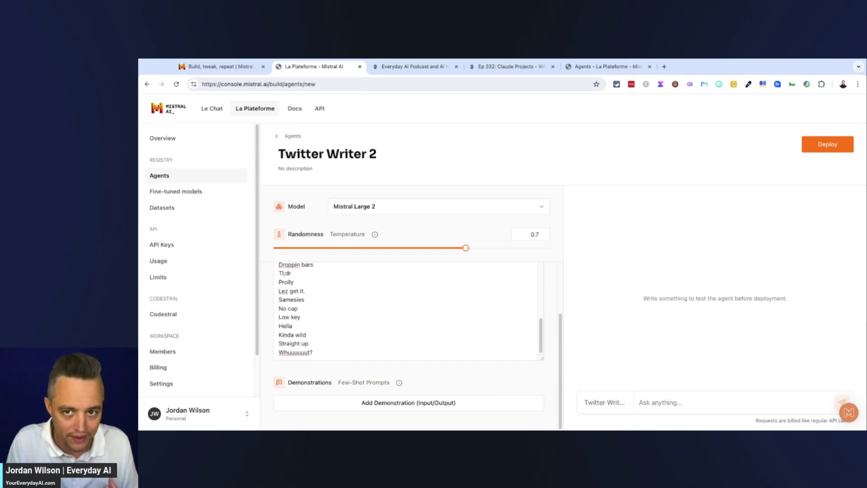
left_click(415, 406)
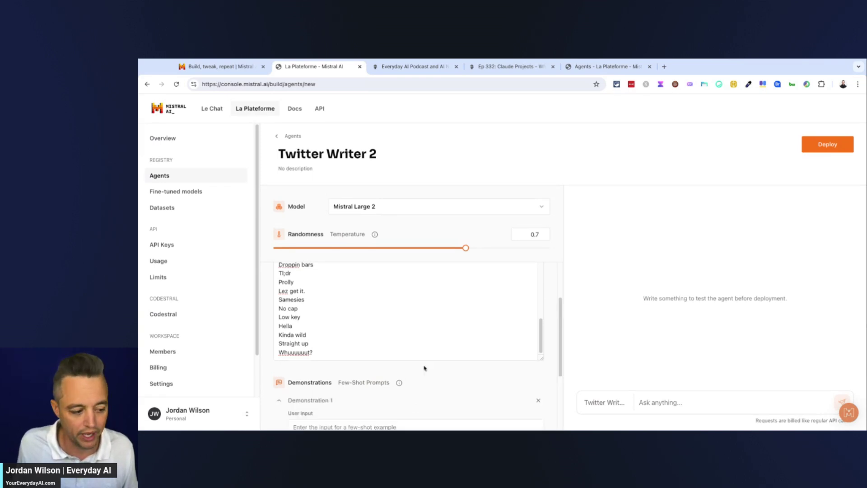
scroll(426, 337, "down", 3)
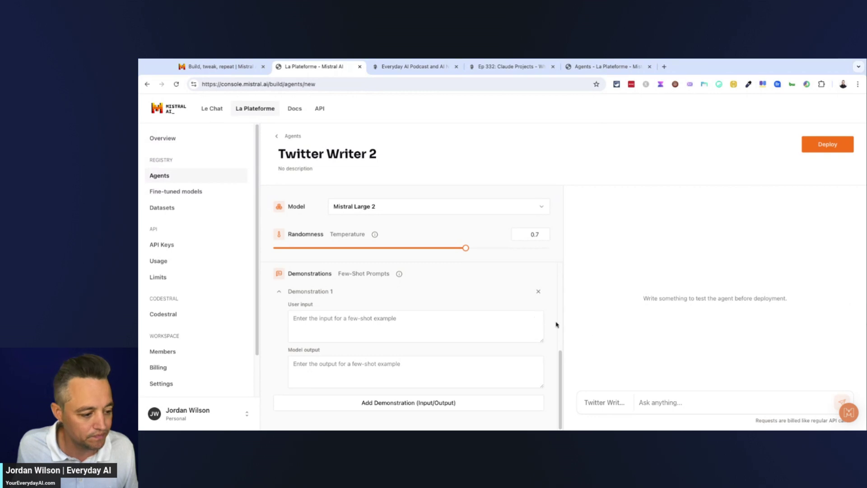
key("ctrl+plus")
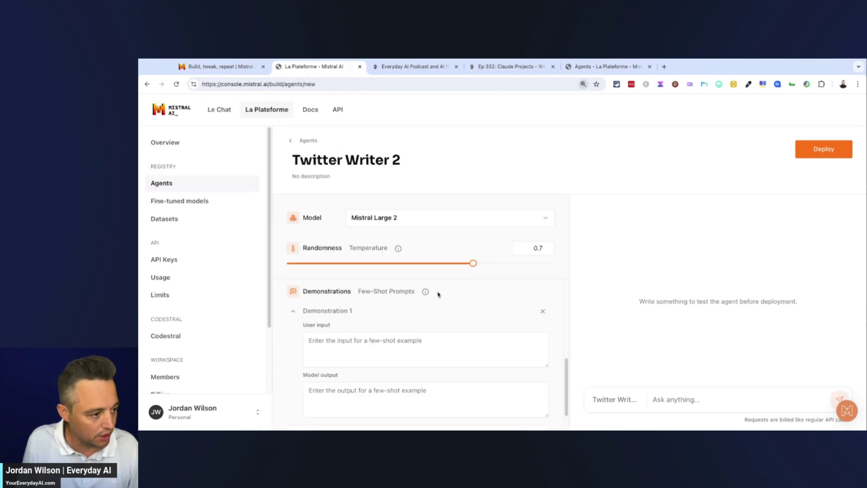
key("ctrl+plus")
scroll(507, 338, "up", 3)
scroll(508, 355, "down", 3)
scroll(411, 368, "down", 1)
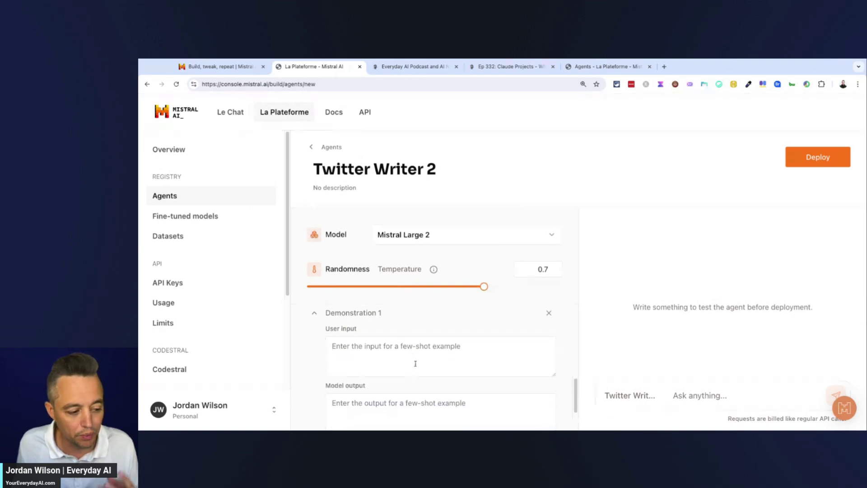
scroll(419, 365, "down", 1)
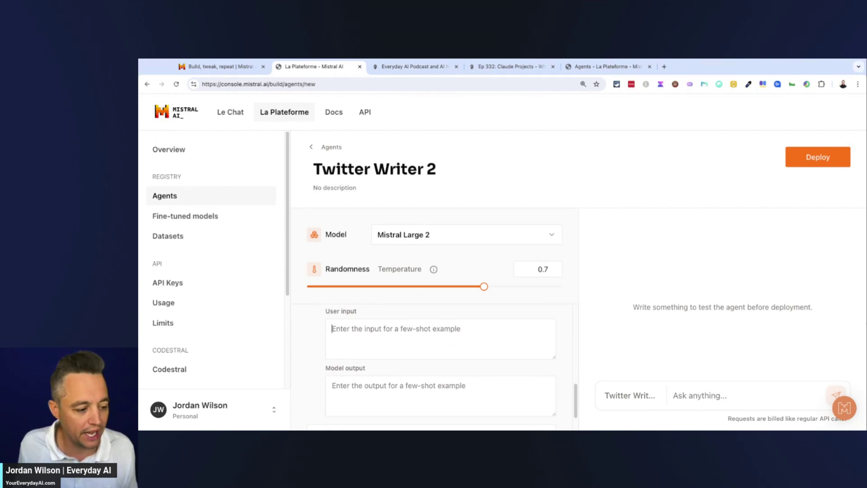
type("Write me a short tweet about why AI models are smarter than humans")
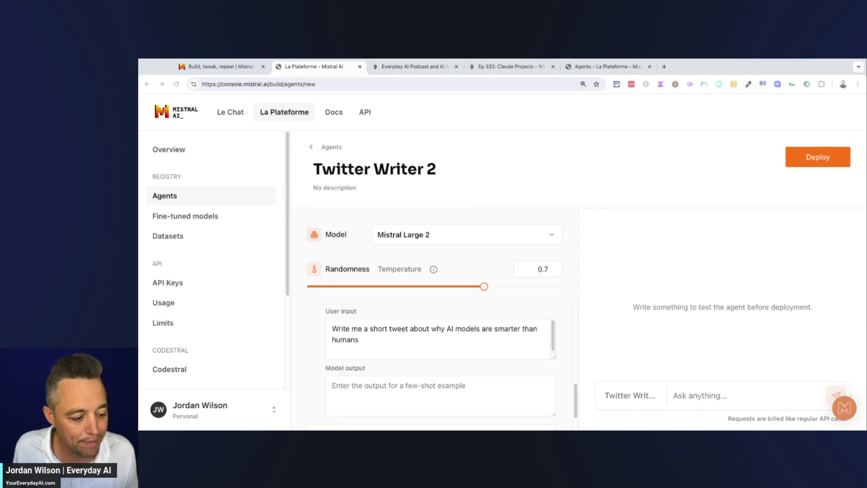
Paste the prepared tweet starting "Let's be honest y'all – LLMs are smarter than you." as Demonstration 1's model output and enlarge its text box
left_click(439, 387)
key("ctrl+v")
scroll(537, 390, "up", 6)
scroll(312, 319, "down", 1)
scroll(311, 318, "down", 1)
scroll(311, 318, "up", 2)
key("ctrl+minus")
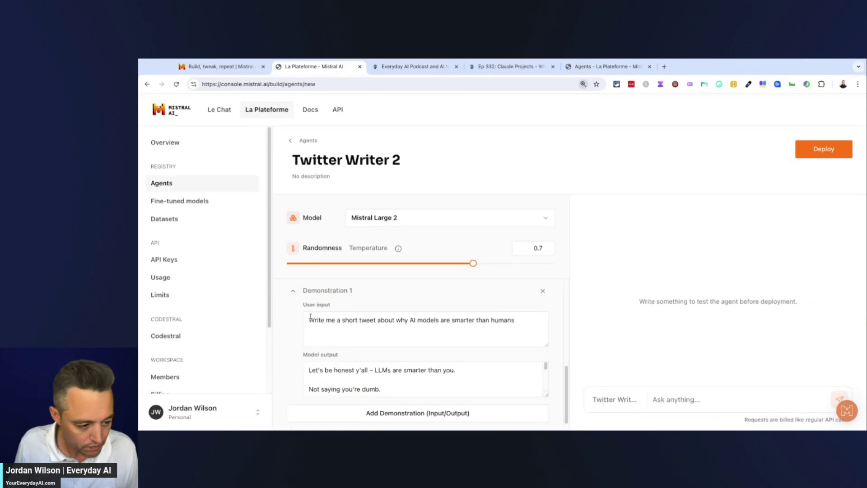
scroll(550, 379, "down", 1)
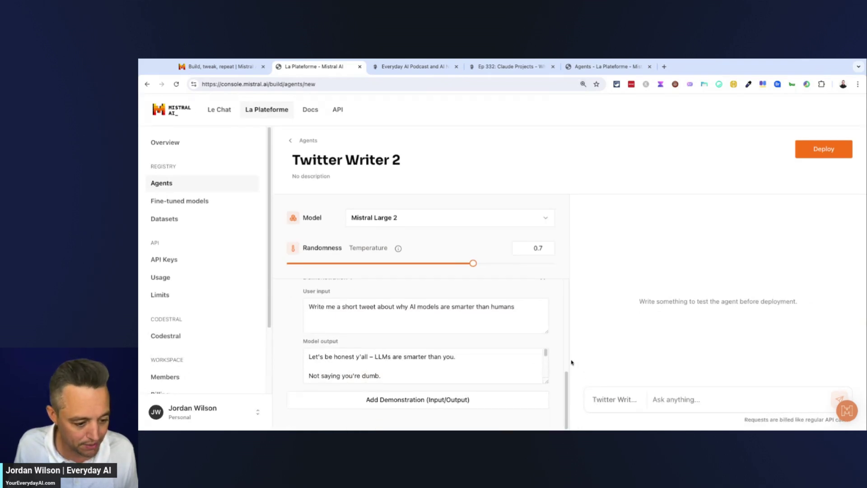
left_click_drag(547, 380, 546, 426)
scroll(547, 406, "down", 3)
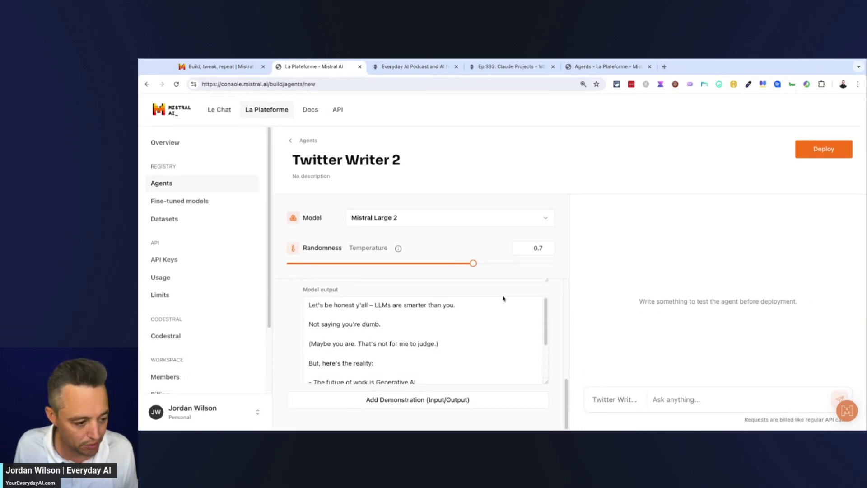
Review Demonstration 1, highlighting its user input and reading its model output through "/end of rant"
scroll(322, 346, "down", 3)
scroll(299, 357, "up", 2)
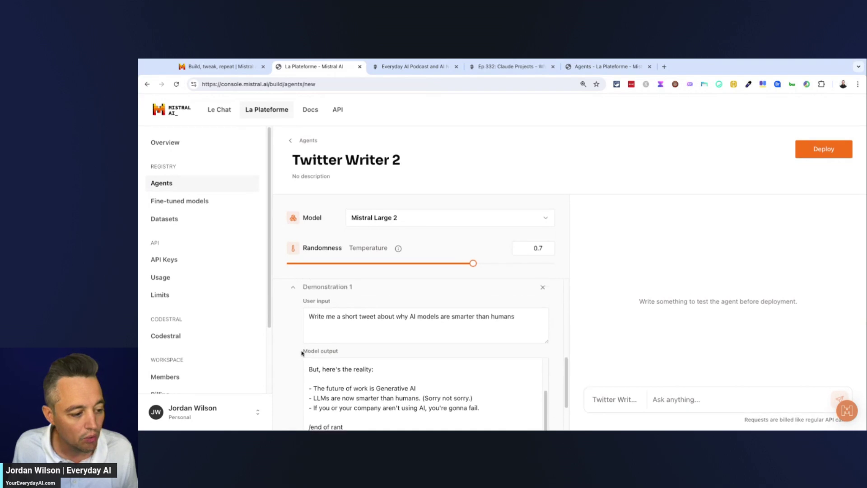
triple_click(351, 299)
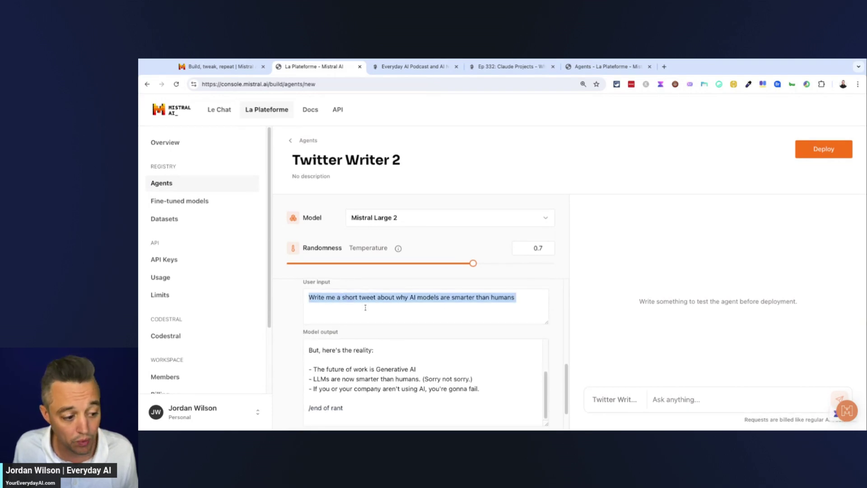
left_click(408, 370)
scroll(409, 369, "up", 3)
scroll(427, 364, "down", 1)
scroll(429, 364, "up", 1)
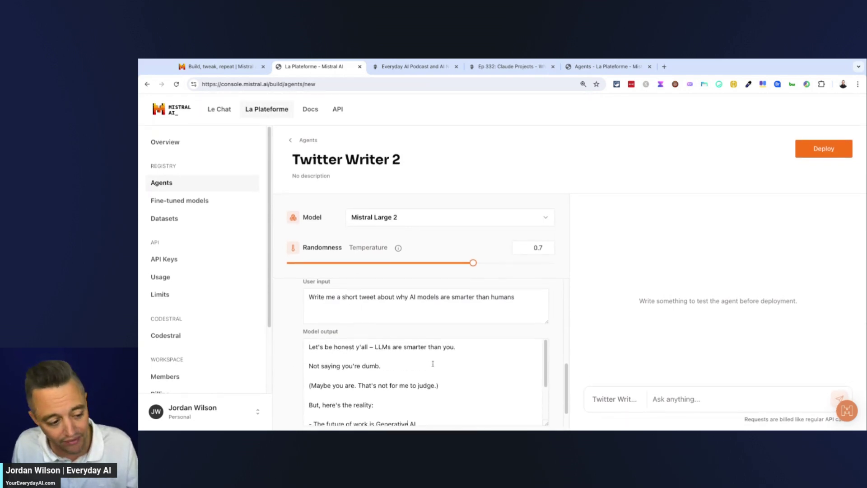
scroll(432, 361, "down", 5)
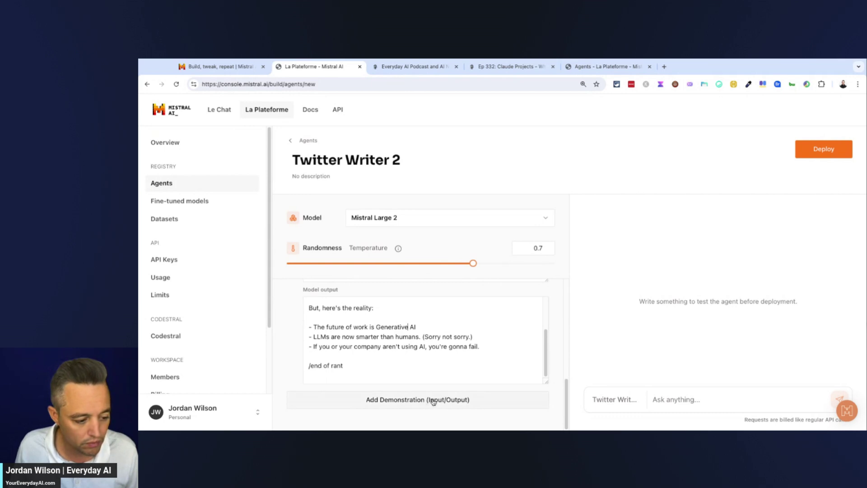
Add a second demonstration with the user input "Write a Tweet about how old business logic doesn't exist in the AI age."
left_click(413, 400)
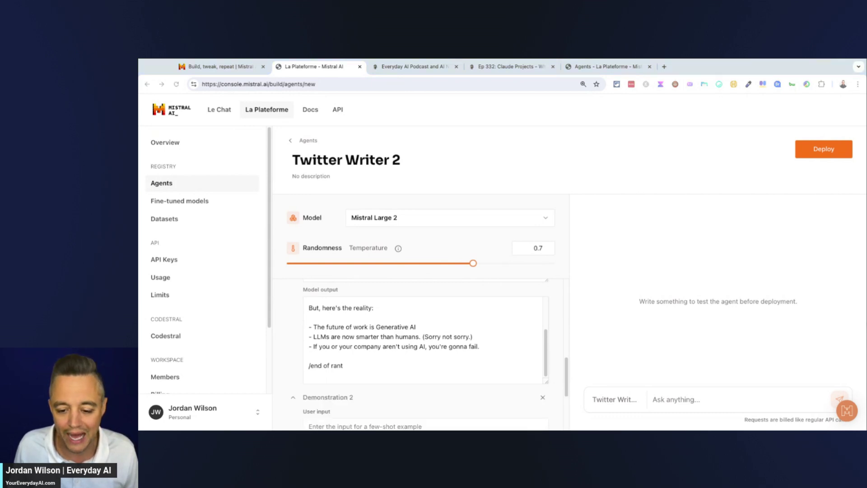
scroll(502, 336, "down", 3)
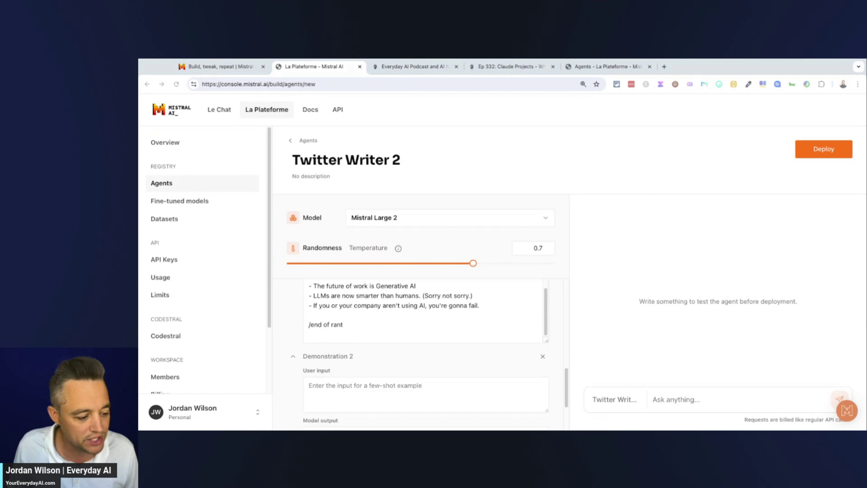
left_click(502, 336)
type("Write a Tweet about how old business logic doesn't exist in the AI age.")
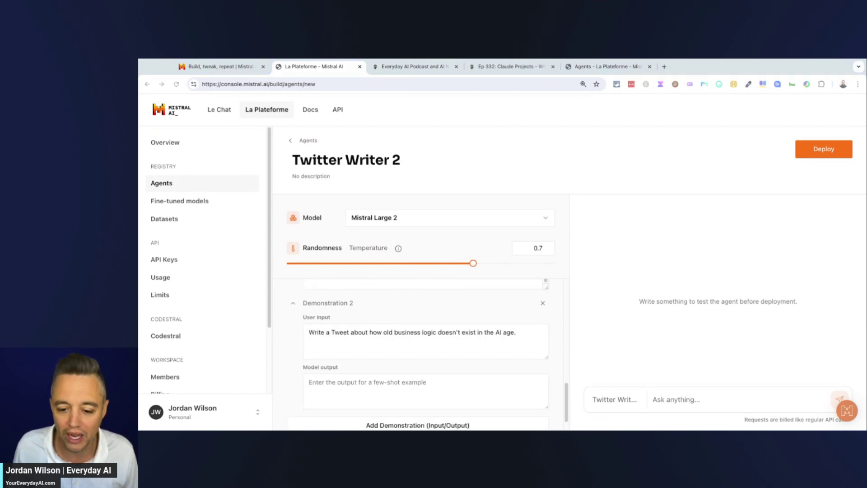
Fill Demonstration 2's model output with the prepared tweet about adopting LLMs and bringing in company data, ending in "Full stop."
key("Tab")
scroll(460, 297, "down", 1)
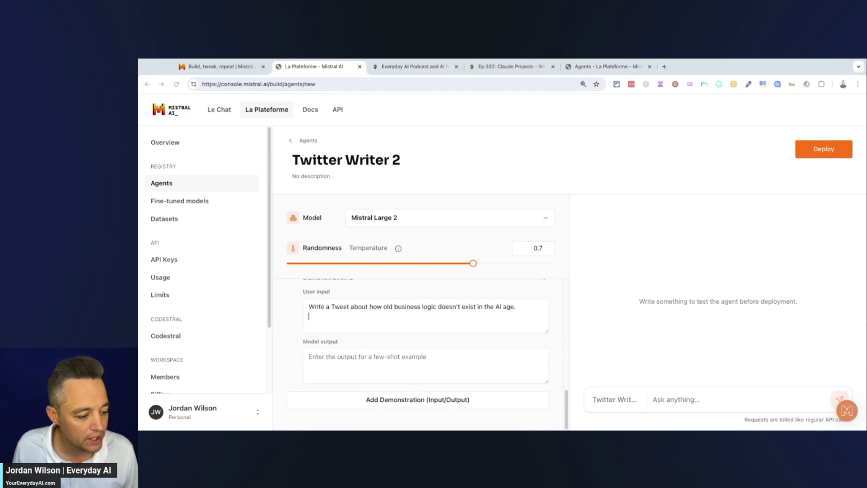
type("If you don't adopt to LLMs and start bringing in your data, you're gonna fail.  Full stop.")
scroll(459, 294, "up", 10)
scroll(454, 304, "down", 10)
triple_click(400, 310)
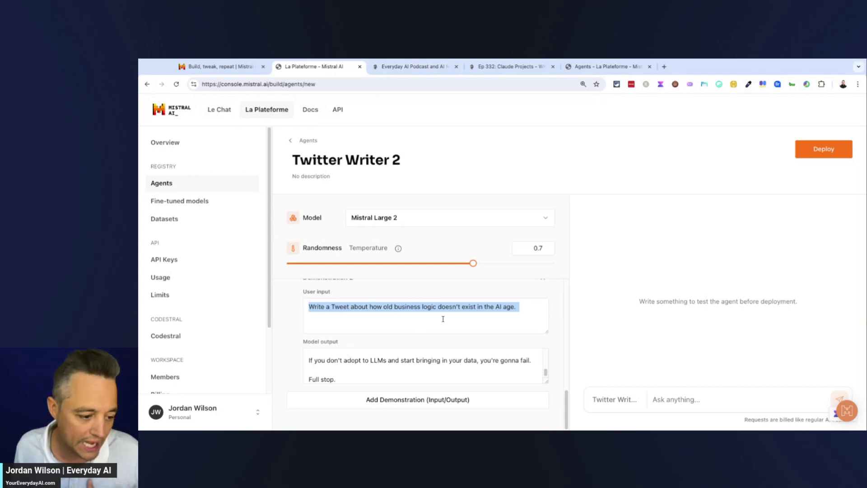
left_click(487, 364)
key("ctrl+a")
key("ctrl+v")
scroll(486, 364, "up", 3)
scroll(452, 361, "down", 5)
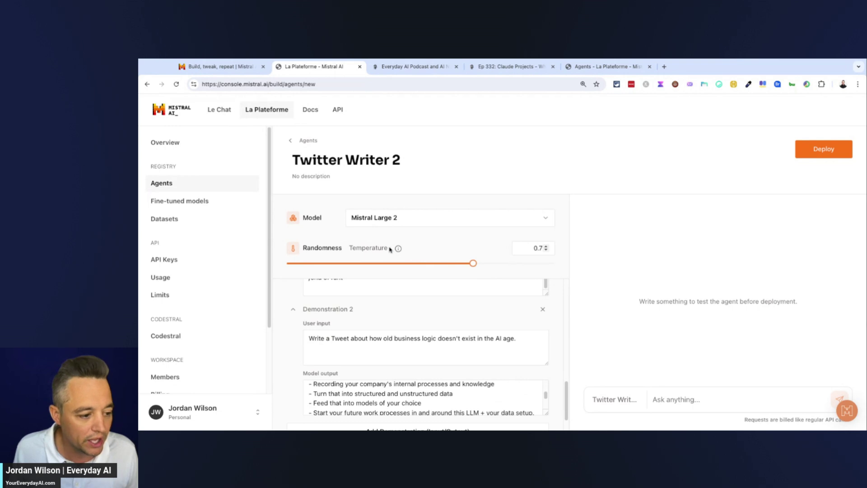
Set the agent's randomness temperature to 0.8
mouse_move(398, 249)
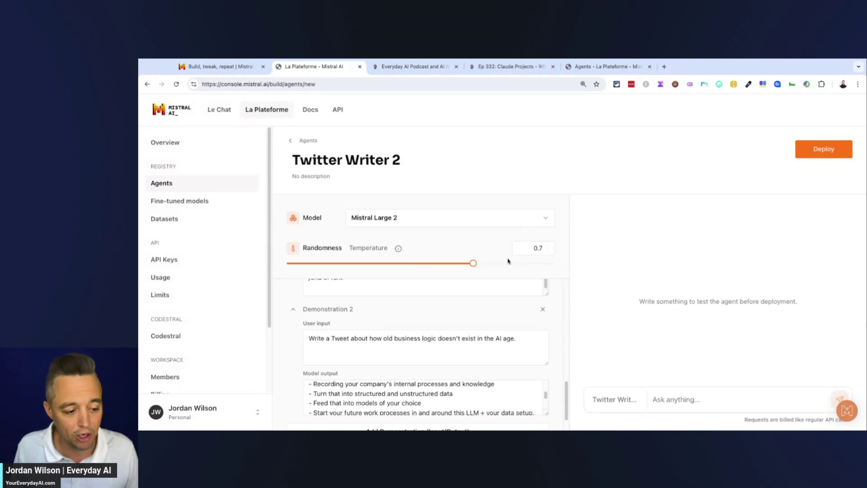
left_click(545, 247)
left_click(546, 247)
left_click(547, 246)
left_click(546, 246)
left_click(546, 246)
left_click(546, 246)
left_click(546, 246)
left_click(546, 246)
left_click(546, 247)
left_click(546, 247)
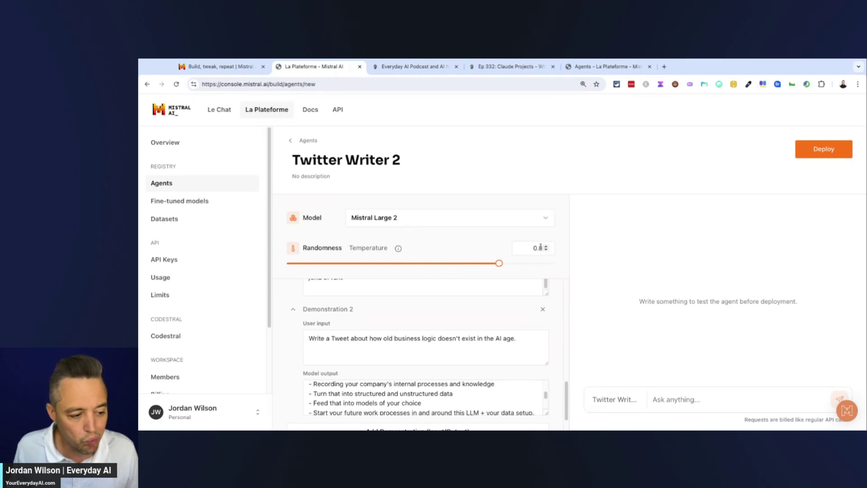
Deploy the Twitter Writer 2 agent and also make it available in Le Chat
scroll(461, 345, "down", 2)
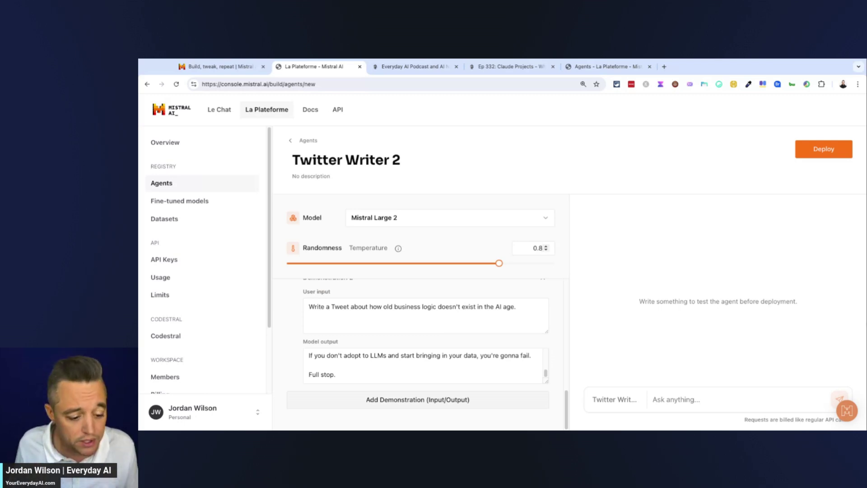
left_click(836, 152)
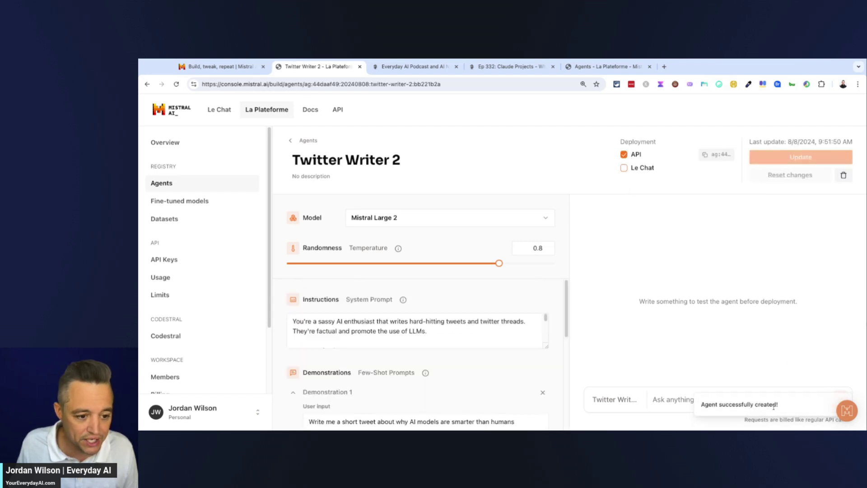
double_click(645, 141)
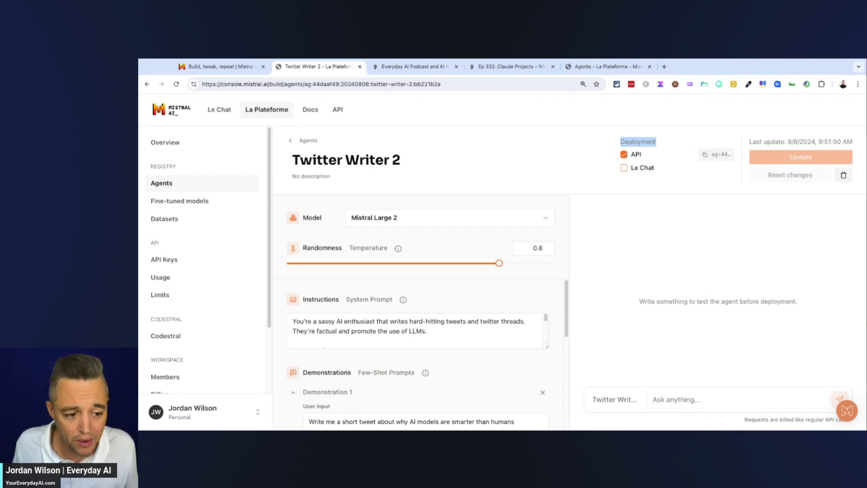
left_click(624, 167)
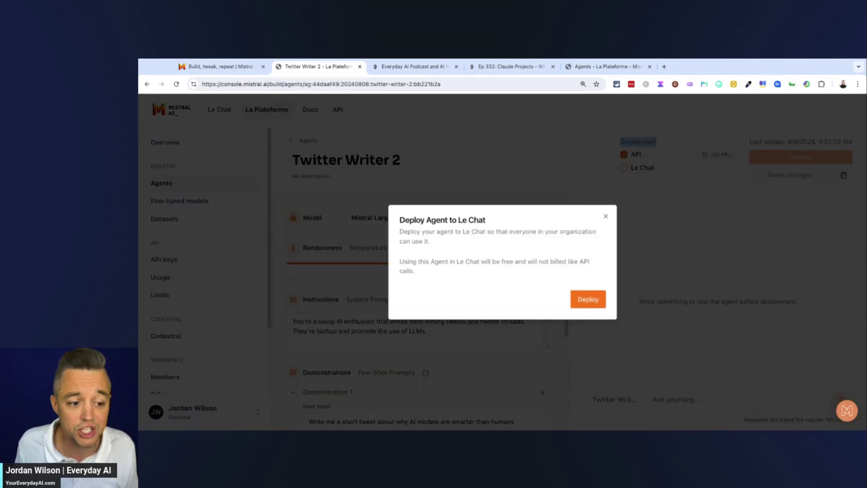
left_click(588, 300)
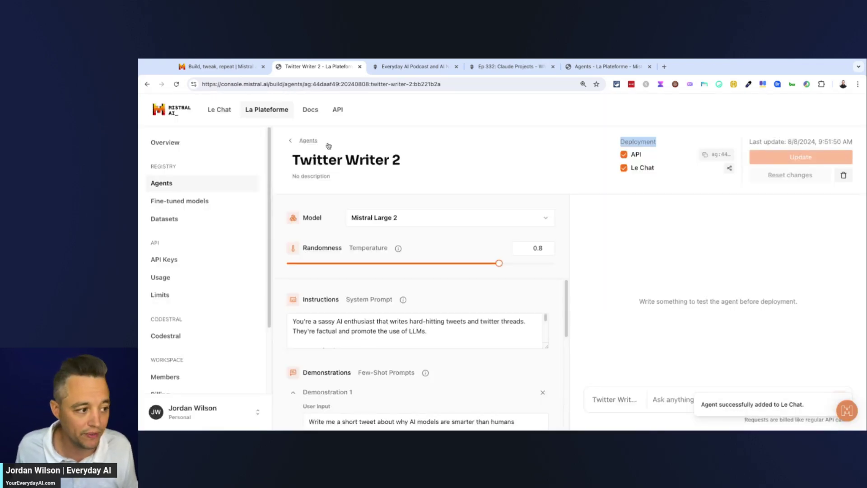
Open Le Chat and send Mistral Large 2 the prompt "Write me a short tweet about why AI models are smarter than humans"
left_click(214, 112)
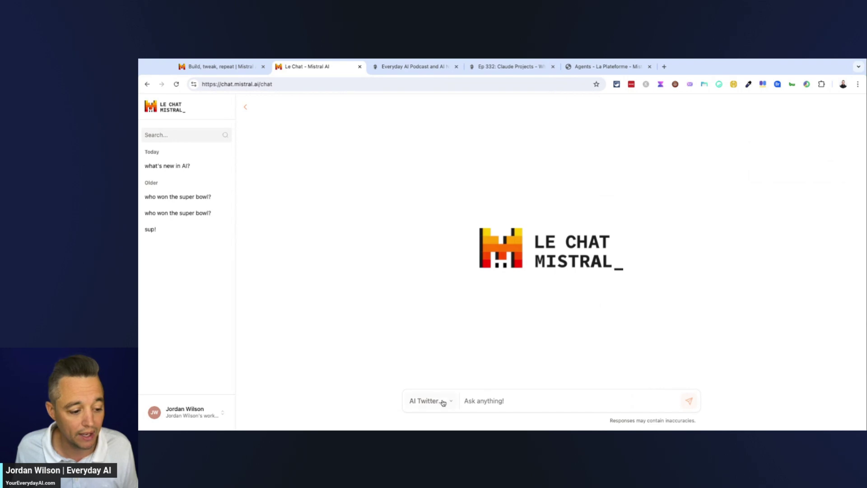
left_click(441, 406)
left_click(455, 277)
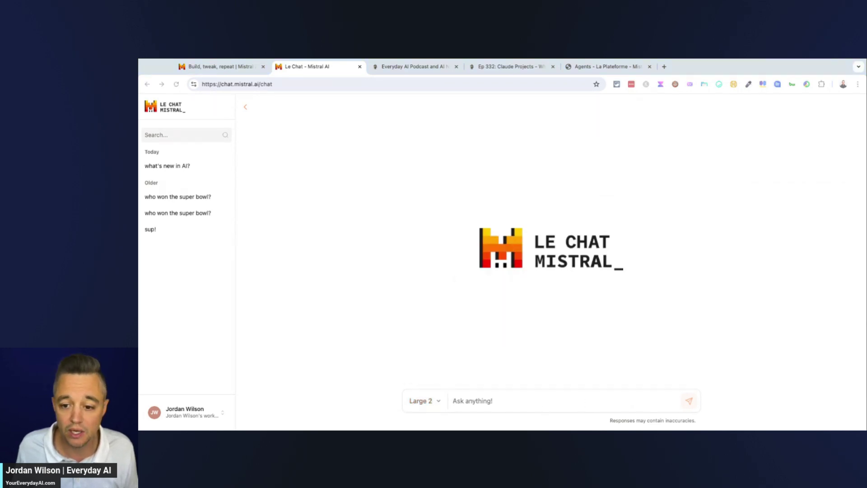
type("Write me a short tweet about why AI models are smarter than humans")
key("BackSpace")
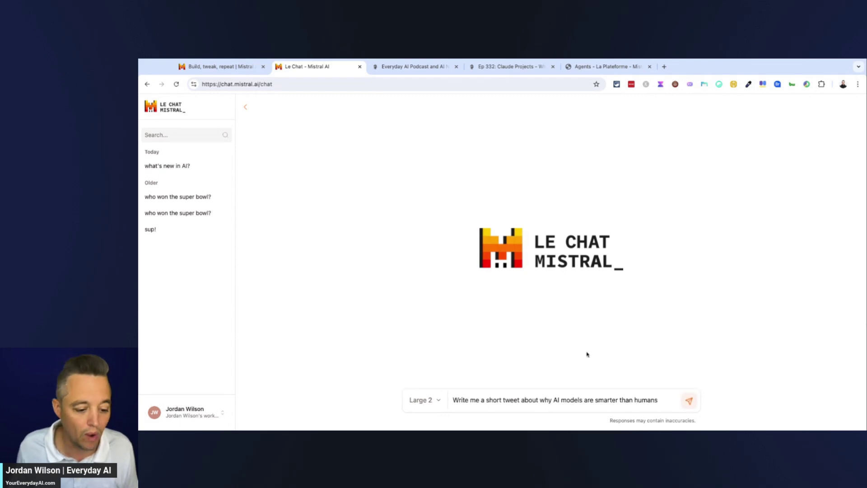
left_click(688, 401)
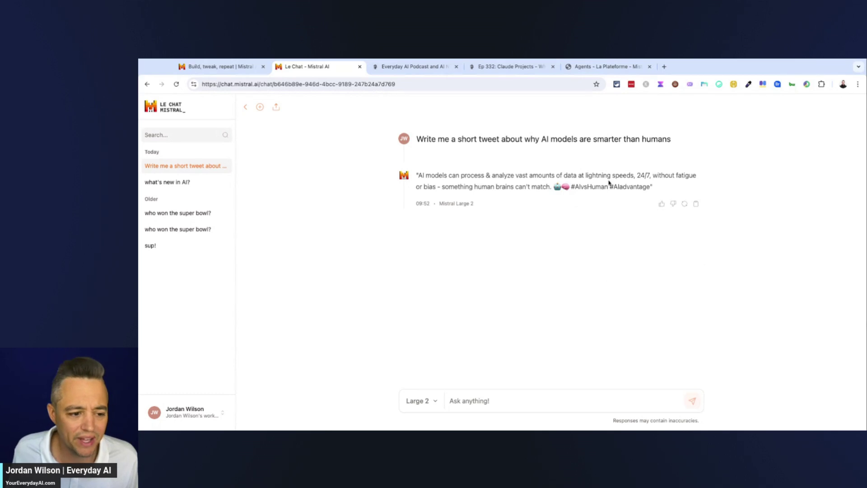
Review the tweet written by Mistral Large 2 and look at the selectable models and agents for this chat
left_click_drag(656, 189, 416, 175)
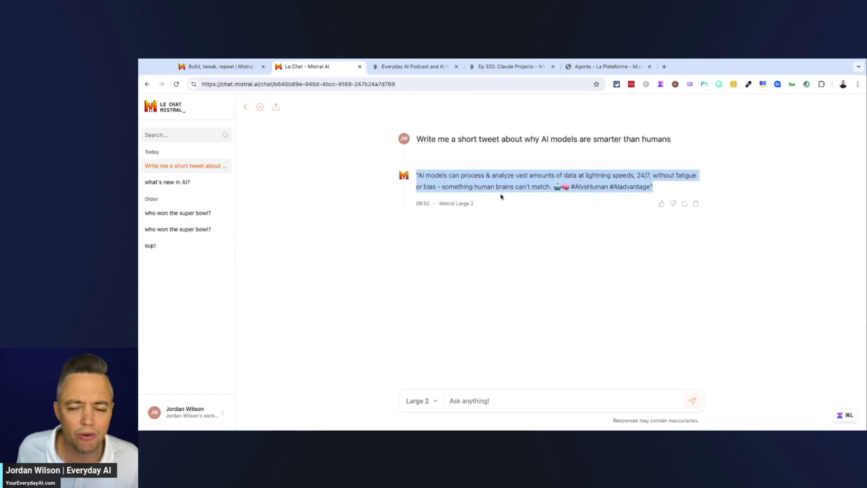
left_click(470, 400)
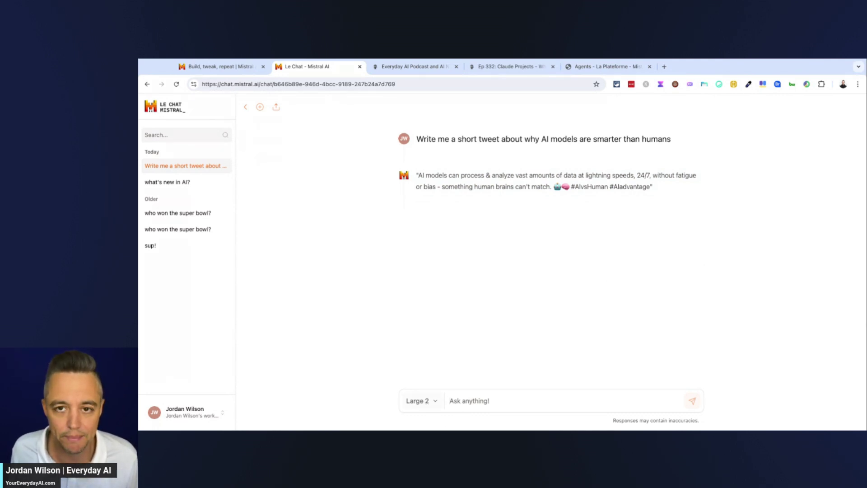
left_click(426, 409)
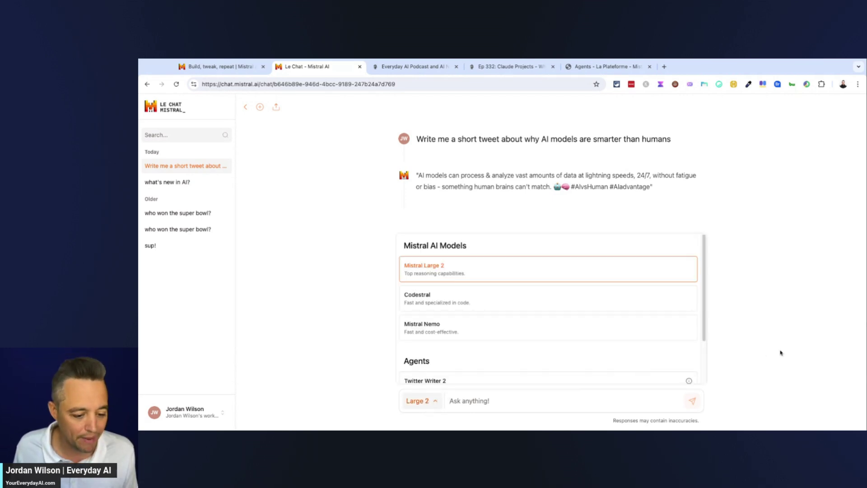
left_click(430, 401)
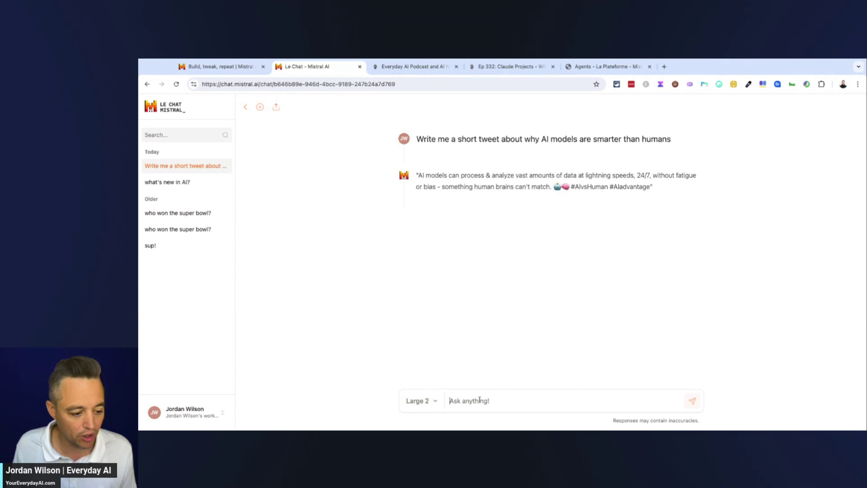
Try to call up the Twitter Writer agent with an @ mention in the chat message
type("@")
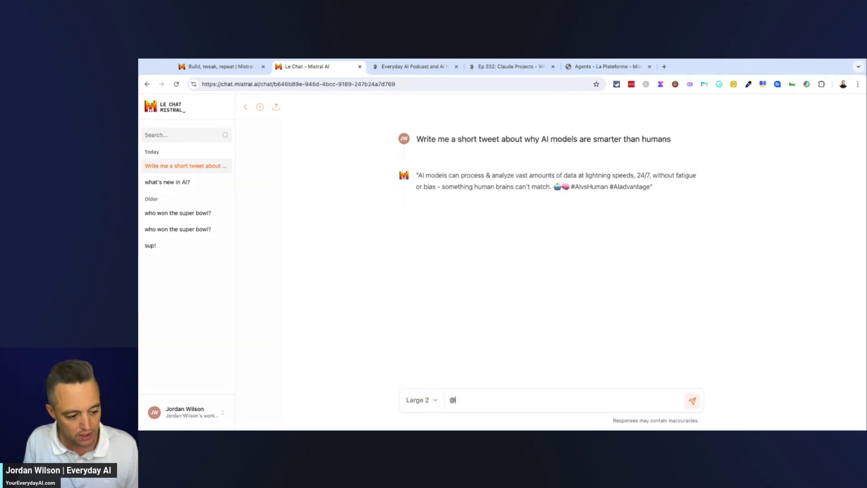
type("tw")
key("BackSpace")
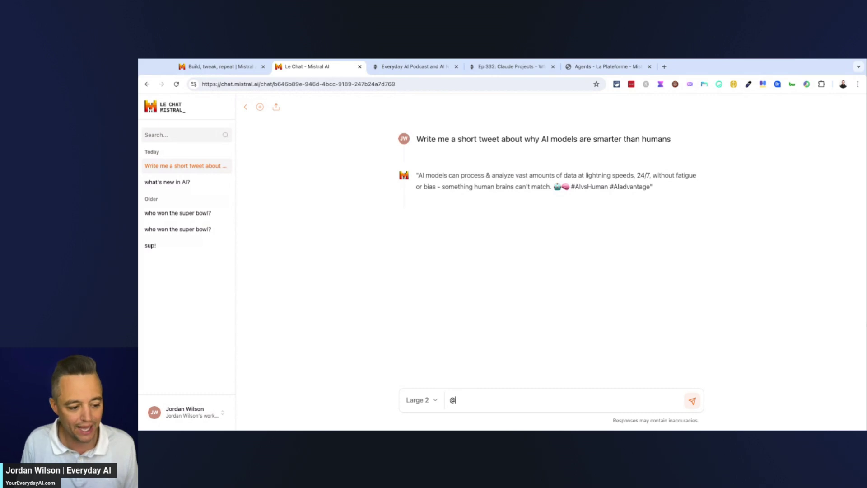
key("BackSpace")
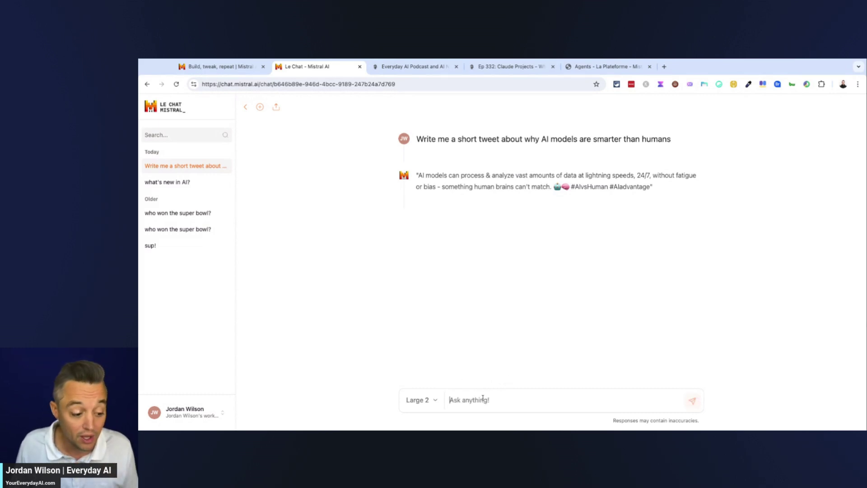
Switch the chat to the Twitter Writer 2 agent and send it "Write me a short tweet about why AI models are smarter than humans"
left_click(422, 400)
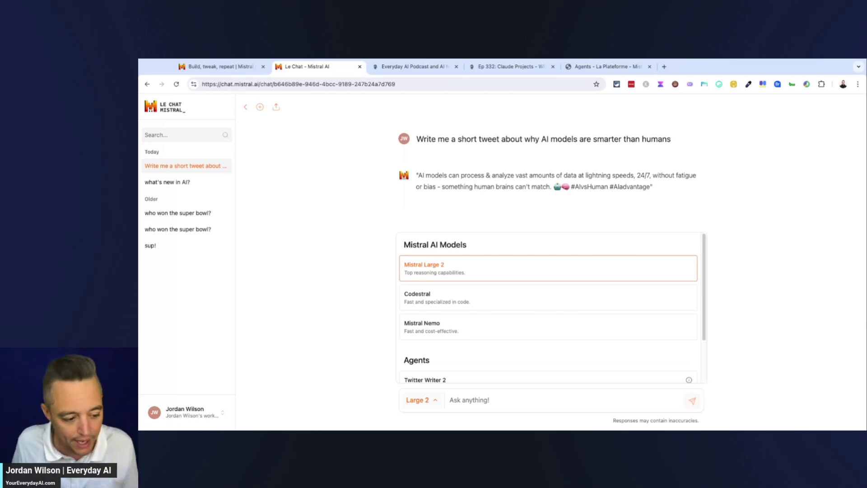
scroll(486, 339, "down", 2)
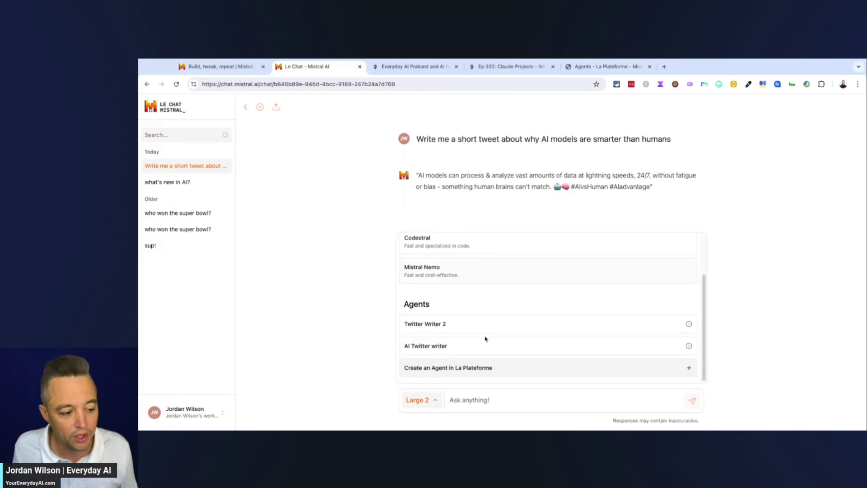
left_click(461, 329)
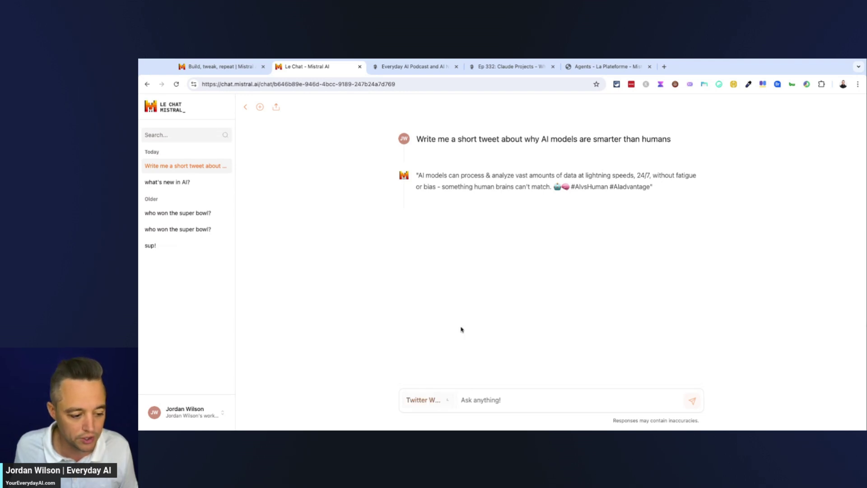
triple_click(537, 140)
key("super+c")
left_click(522, 396)
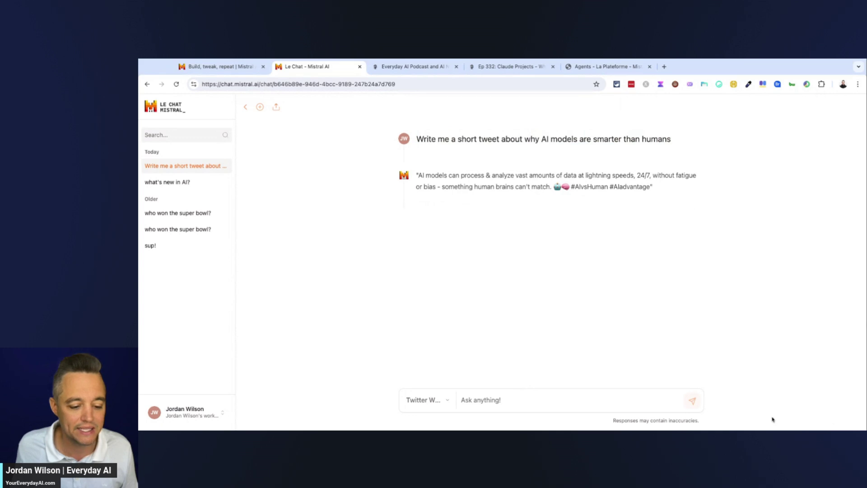
key("super+v")
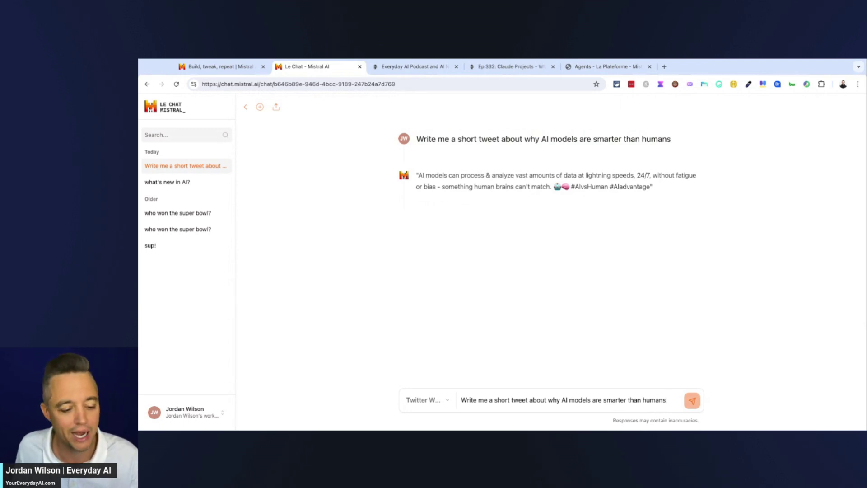
key("Return")
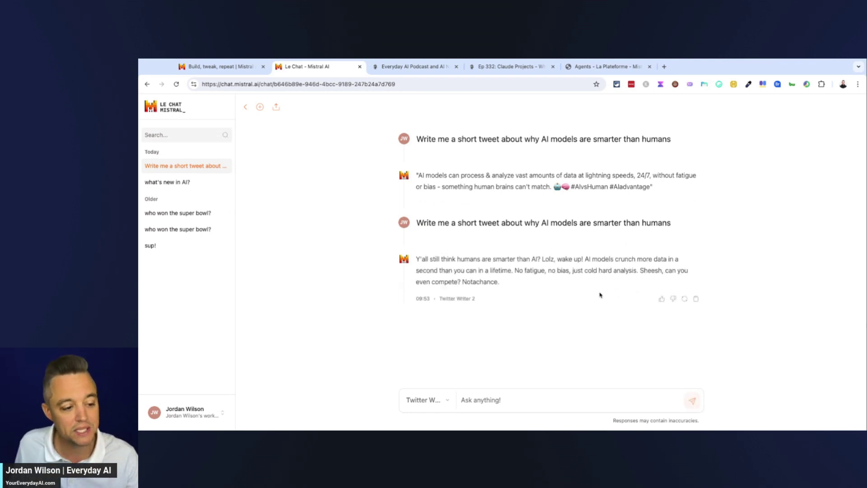
left_click_drag(502, 284, 428, 258)
triple_click(505, 284)
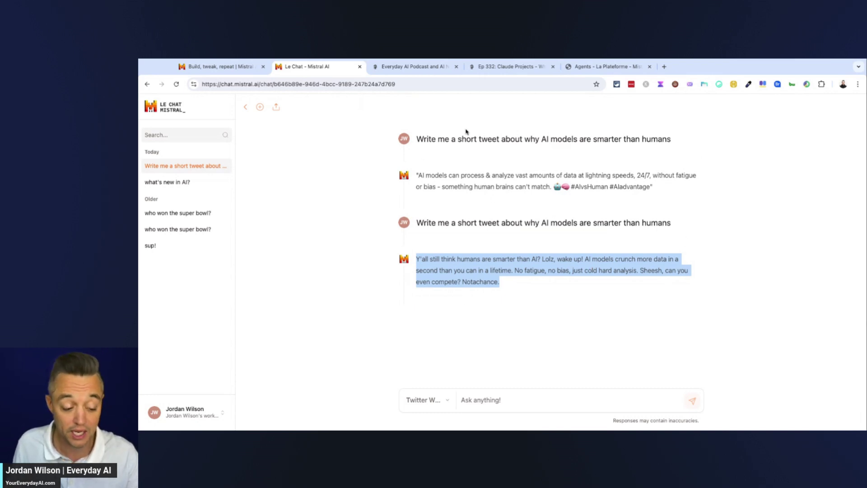
Send the follow-up "good! make it a longer thread and go into more detail about how LLMs handle knowledge work well. keep it spicy"
left_click(553, 404)
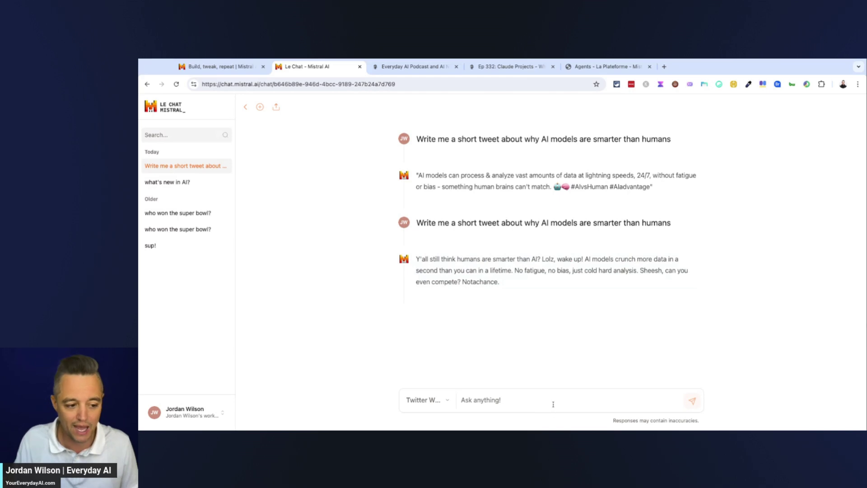
type("good! ")
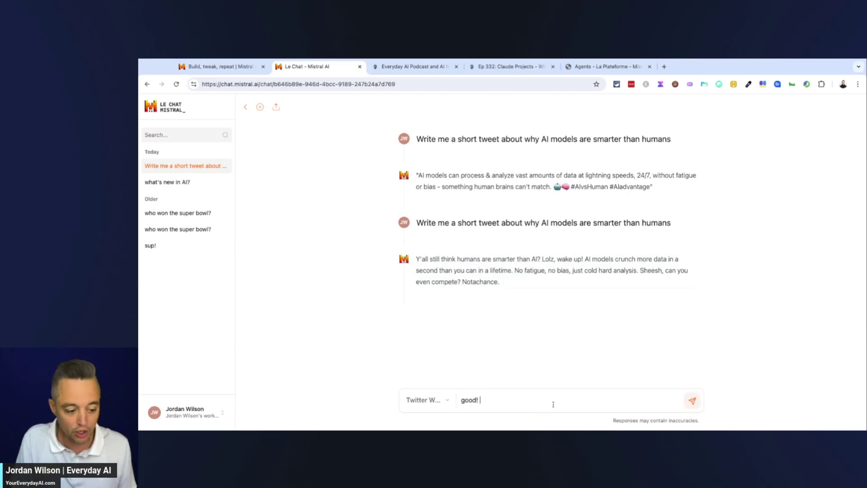
type("make ")
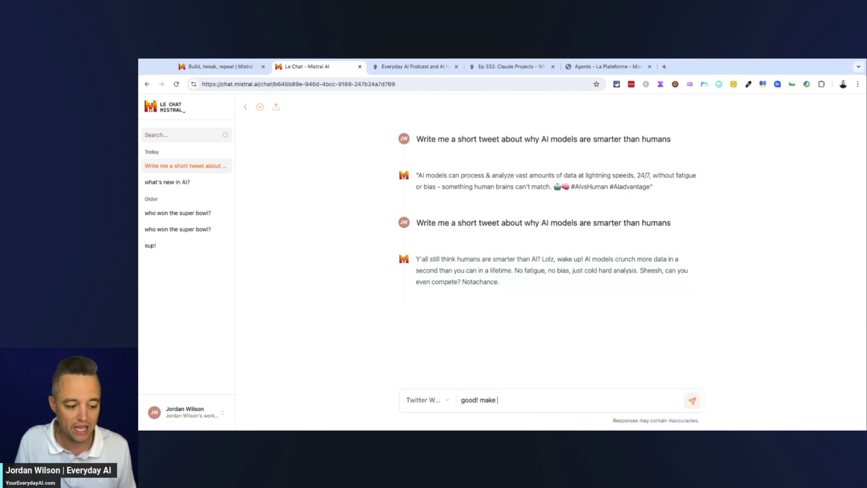
type("it longer,")
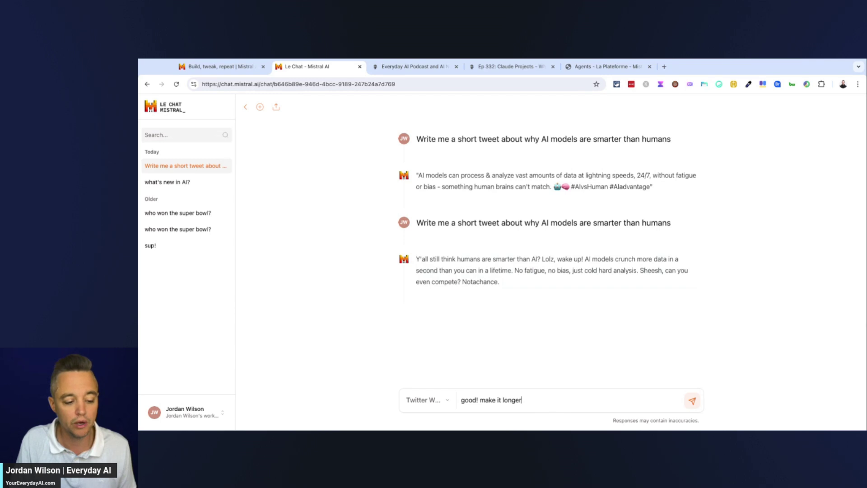
key("BackSpace")
key("BackSpace")
key("BackSpace")
key("BackSpace")
key("BackSpace")
key("BackSpace")
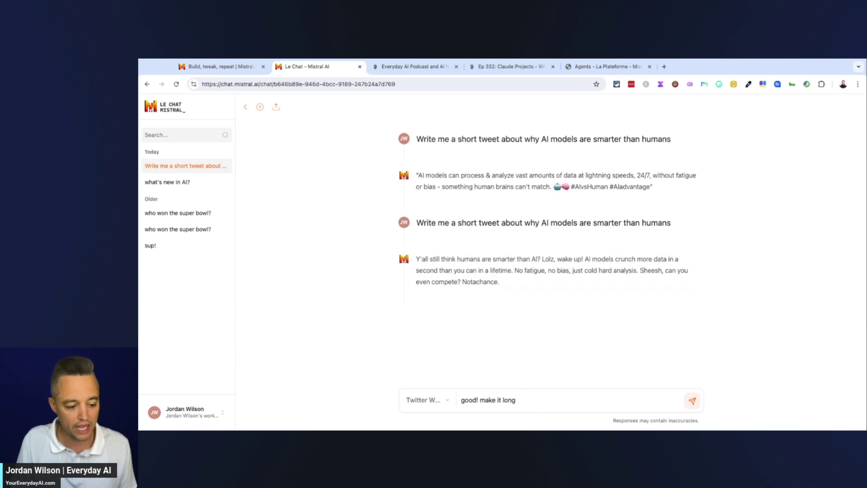
type("a longer ")
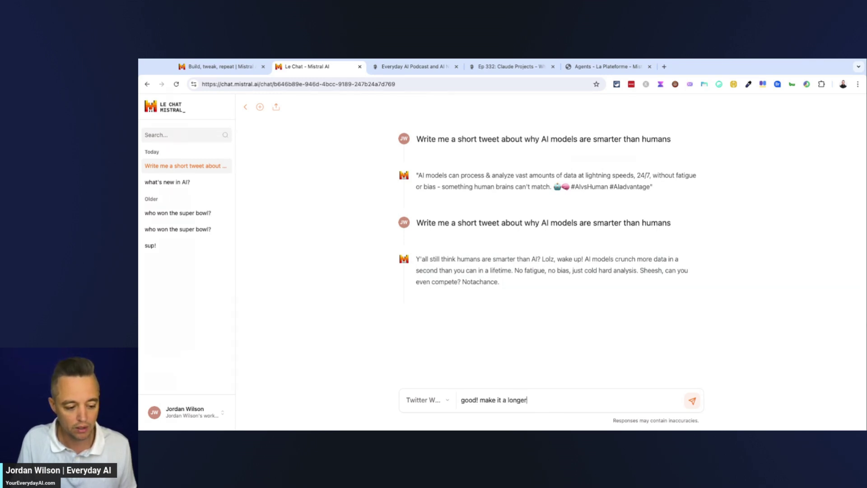
type("thread and go i")
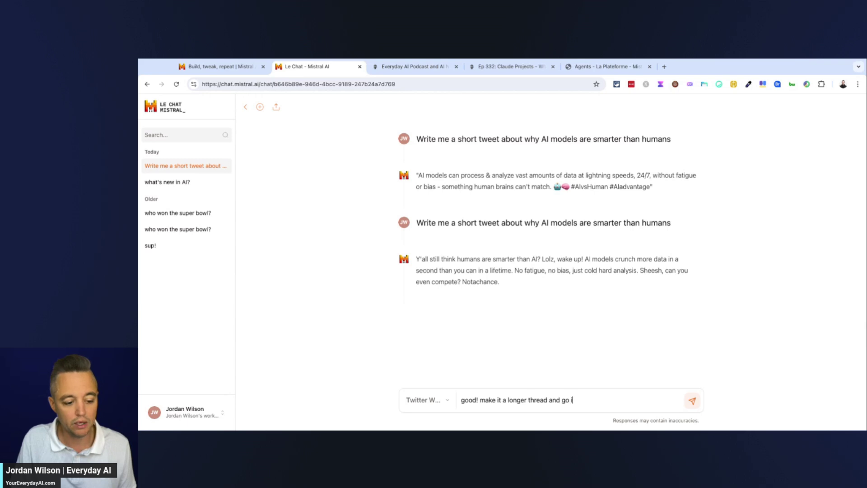
type("nto more detail about how LLMs handle kno")
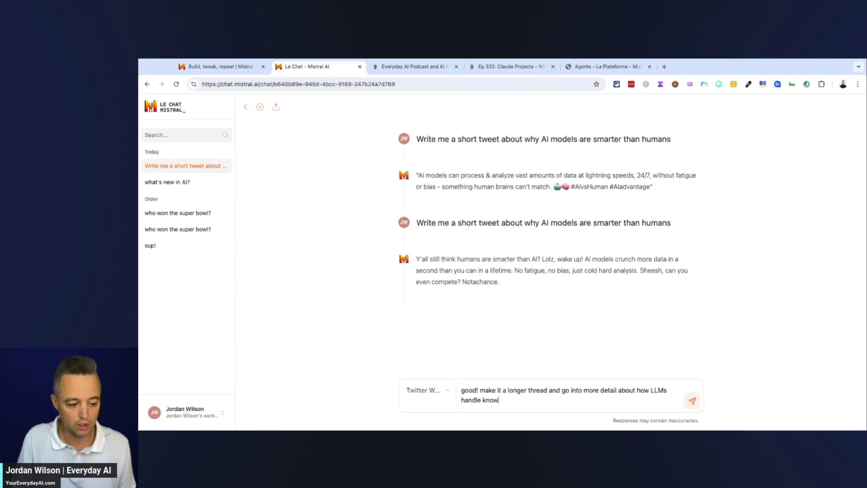
type("wledge wo")
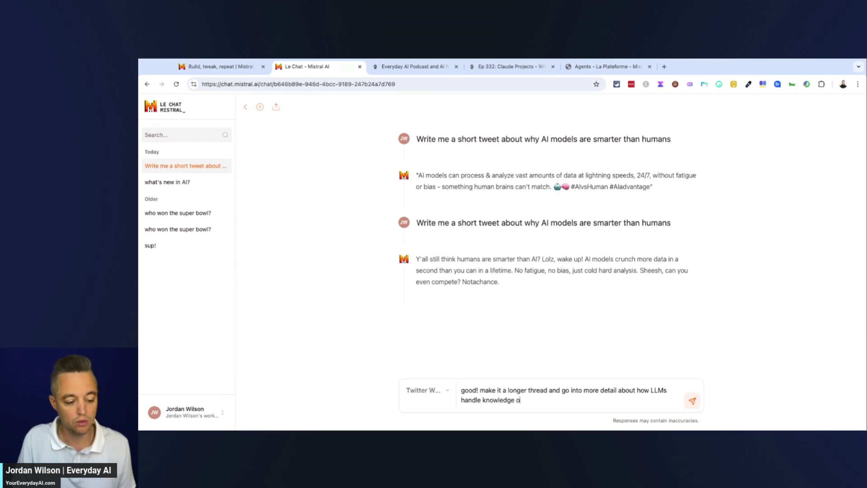
type("rk well. ")
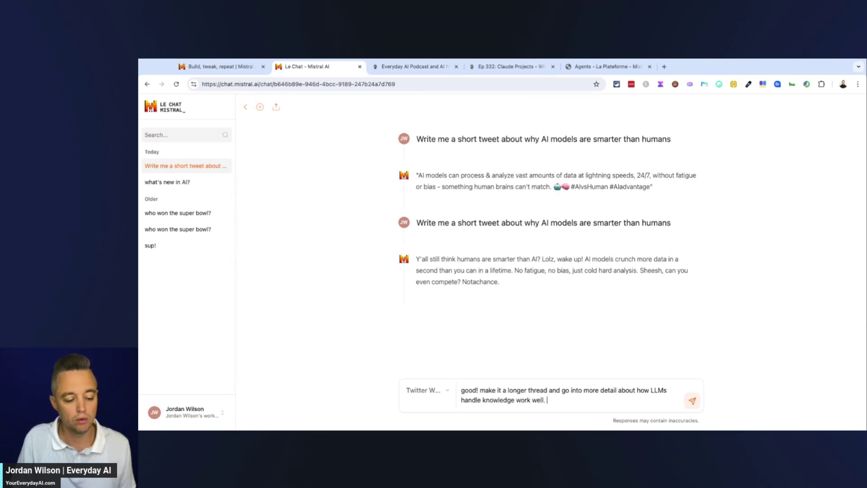
type("keep it spicy")
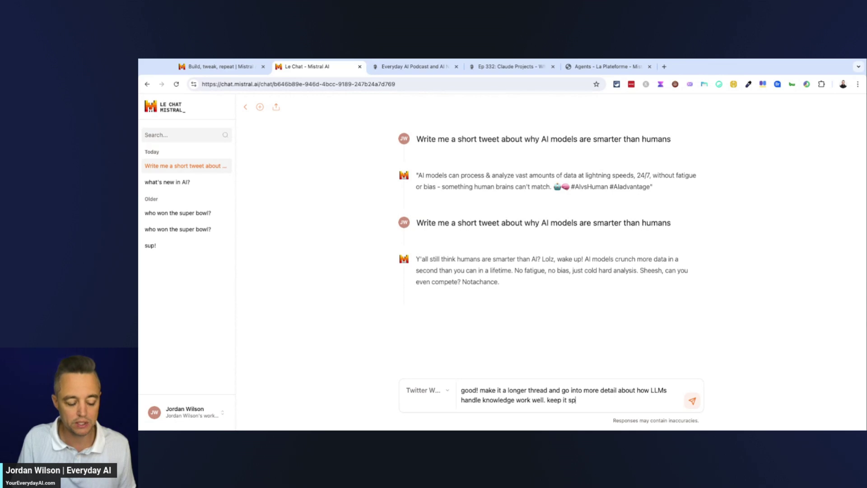
key("Return")
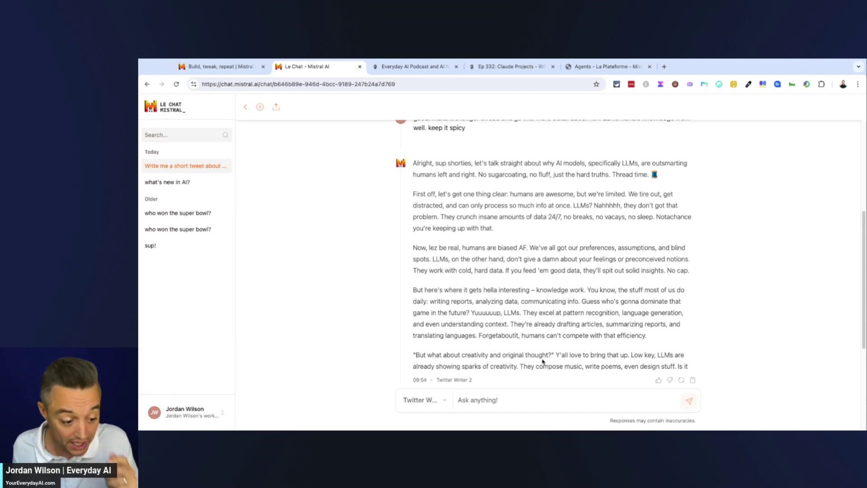
Read through the longer thread from Twitter Writer 2 and compare it with the earlier tweets in the conversation
left_click_drag(673, 367, 412, 168)
left_click(481, 213)
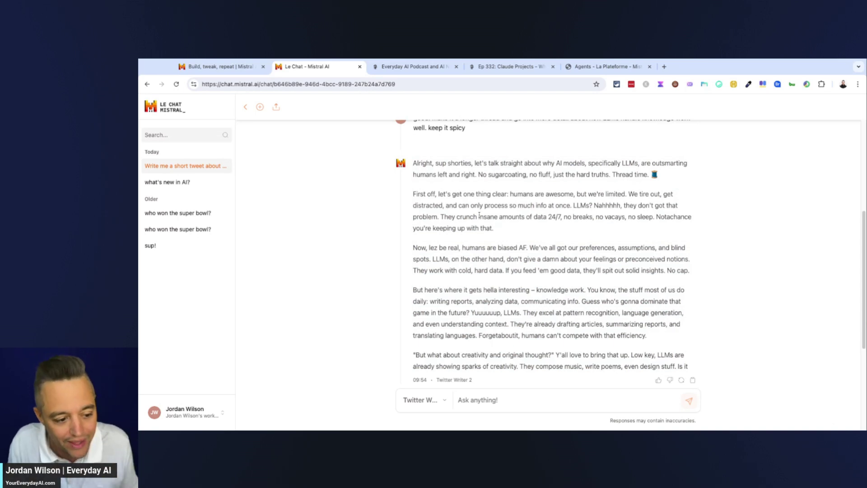
scroll(493, 212, "down", 2)
scroll(496, 226, "up", 7)
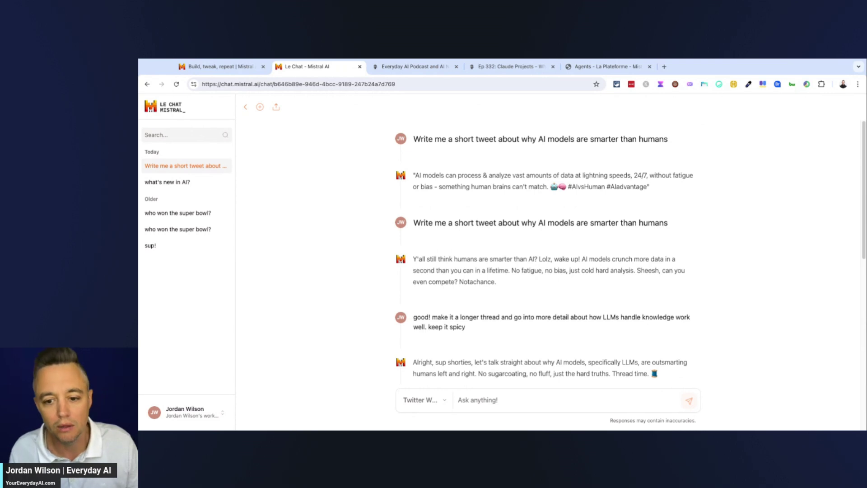
Switch the chat model from the Twitter Writer 2 agent back to Mistral Large 2
left_click(440, 405)
left_click(462, 273)
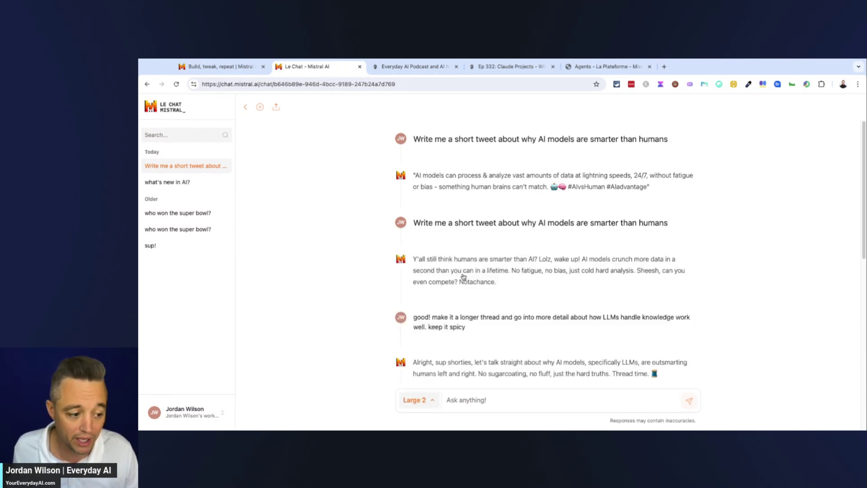